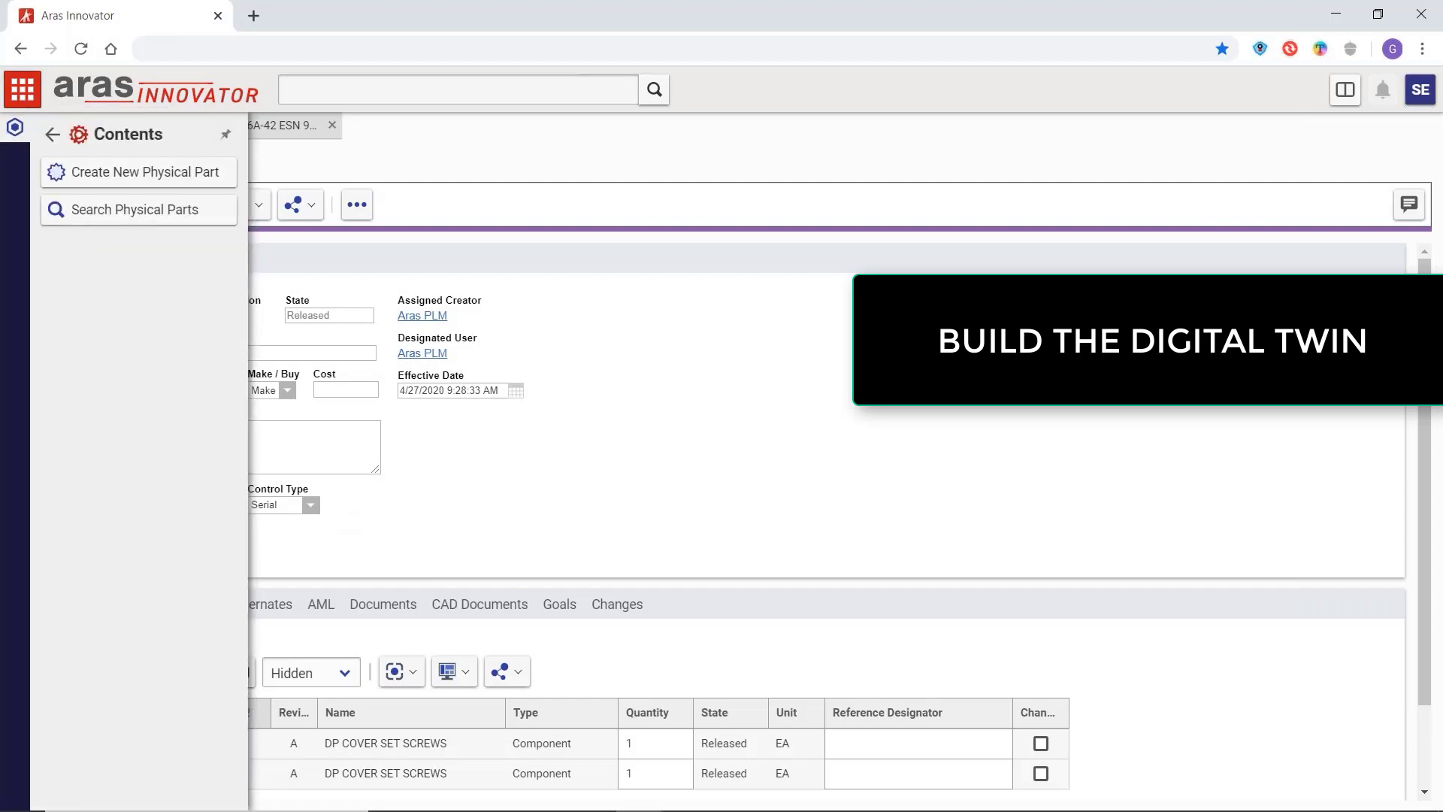
Start a new physical part for 9311M23P04; saving fails because only released parts are allowed
{"action": "left_click", "coordinate": [106, 175]}
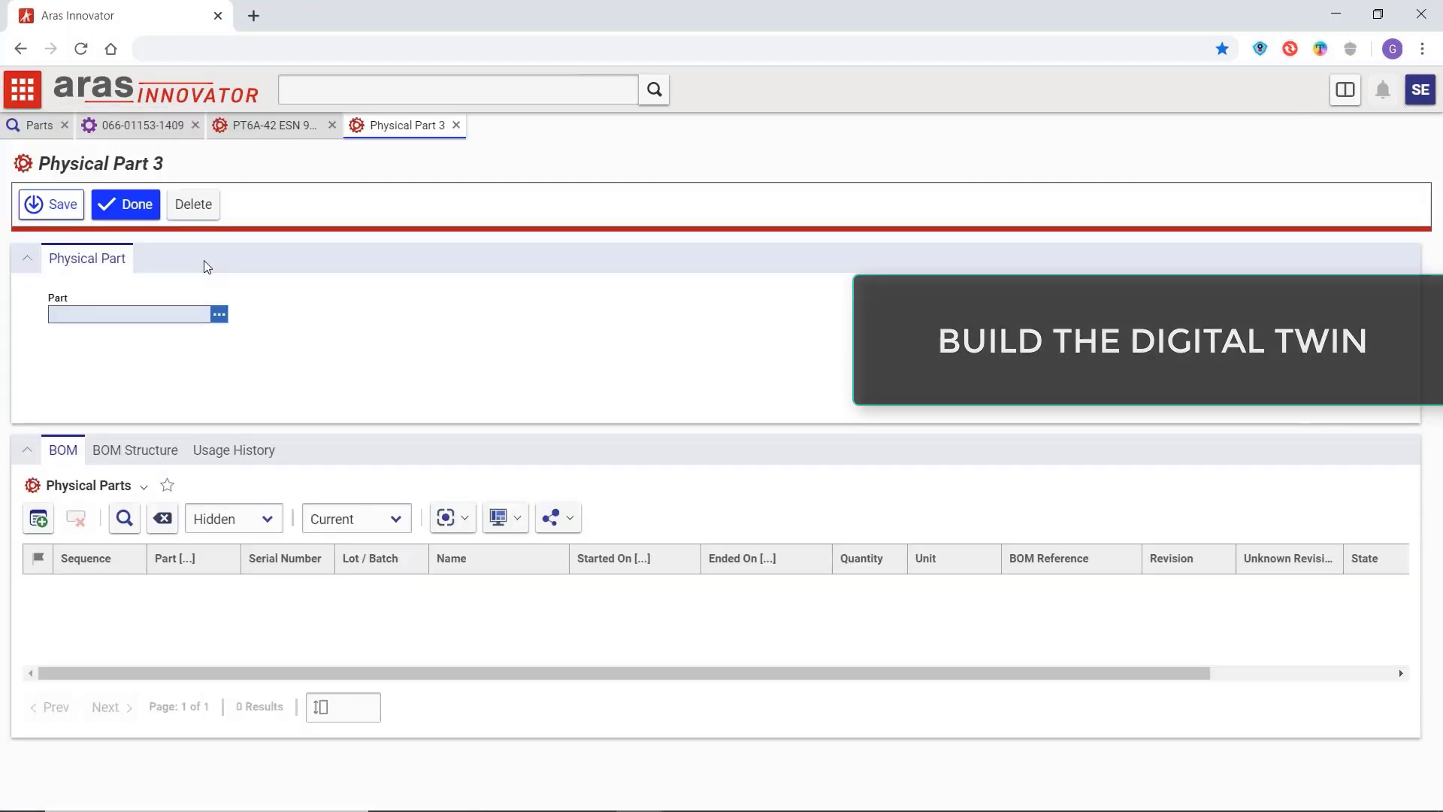
{"action": "type", "text": "9311M23P04"}
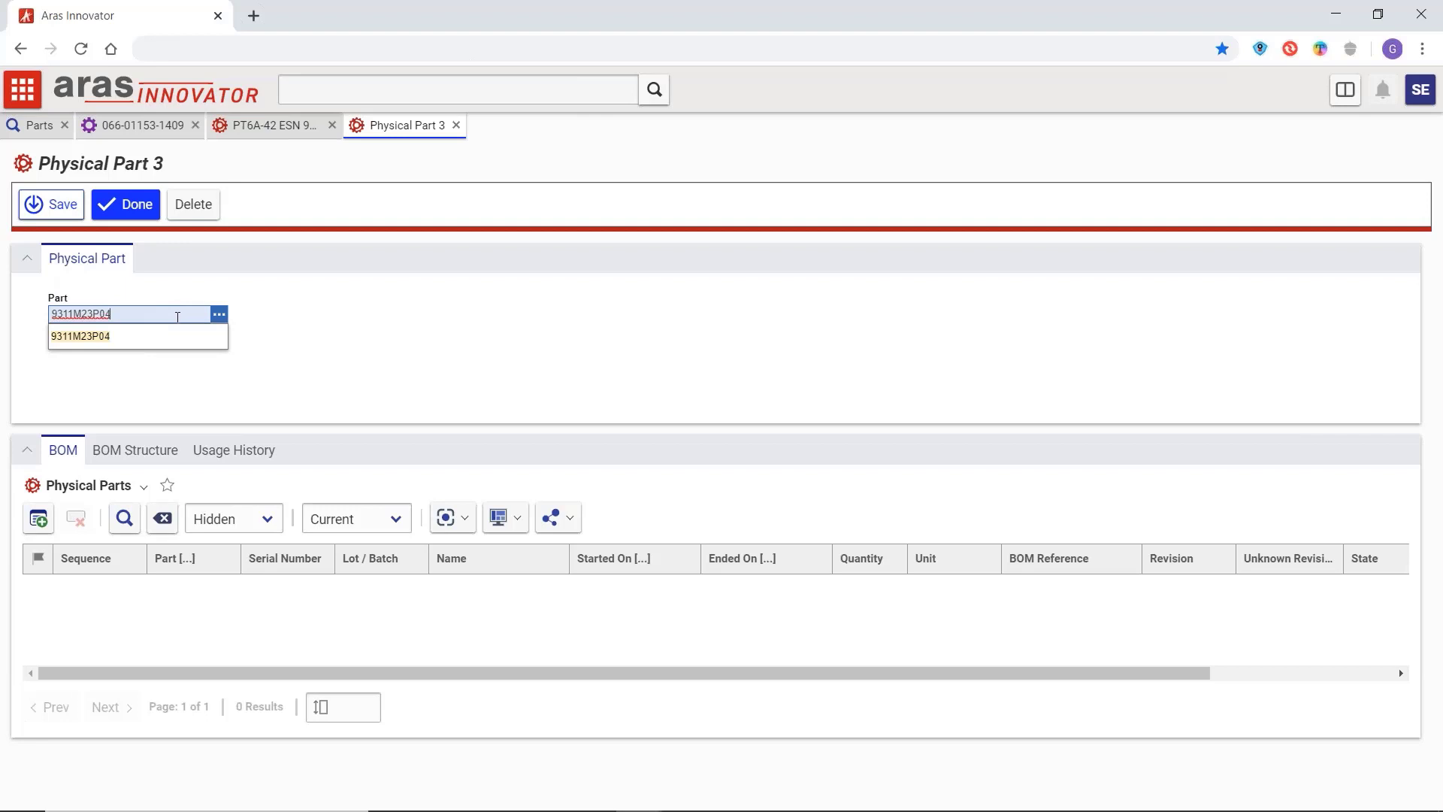
{"action": "left_click", "coordinate": [111, 353]}
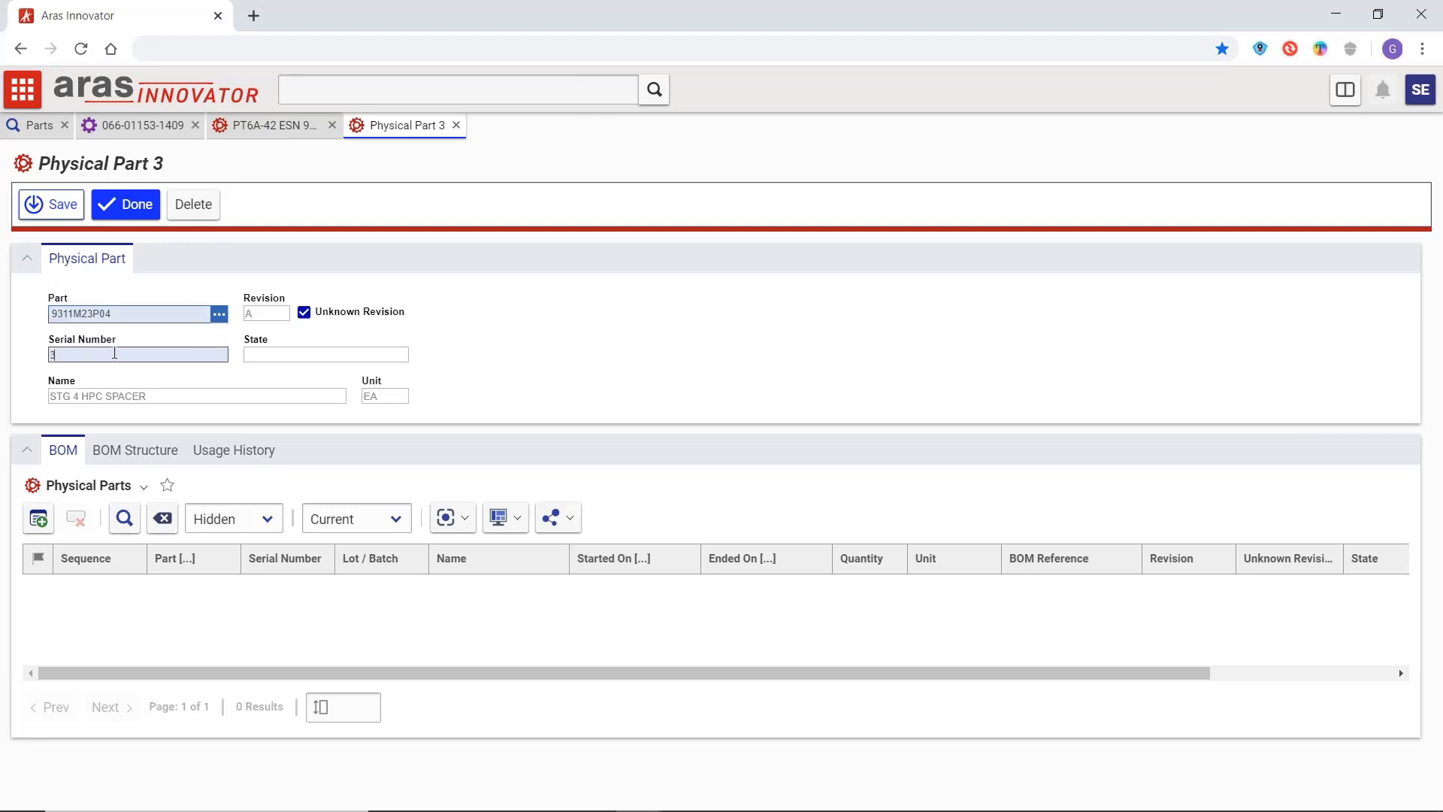
{"action": "left_click", "coordinate": [60, 212]}
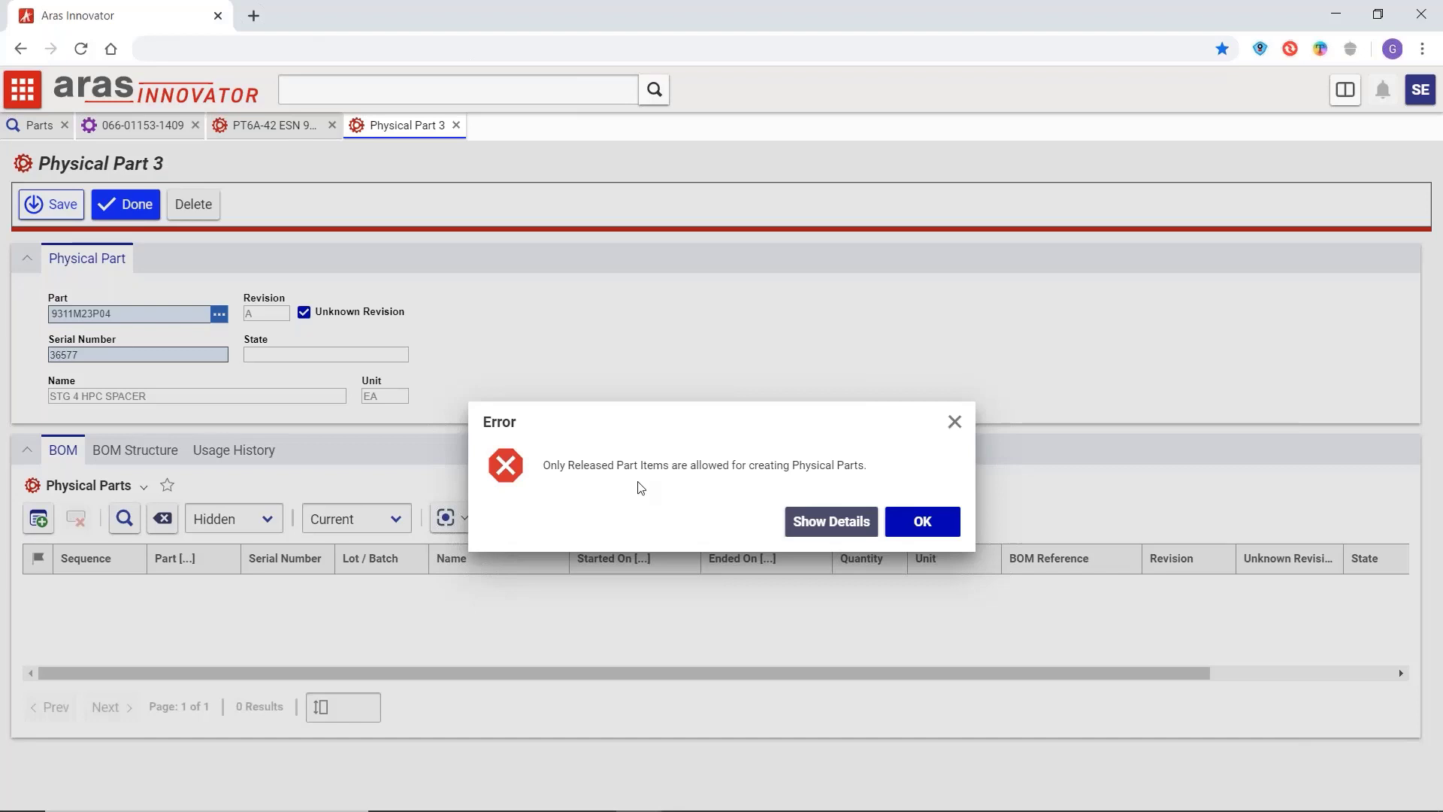
{"action": "left_click", "coordinate": [912, 521]}
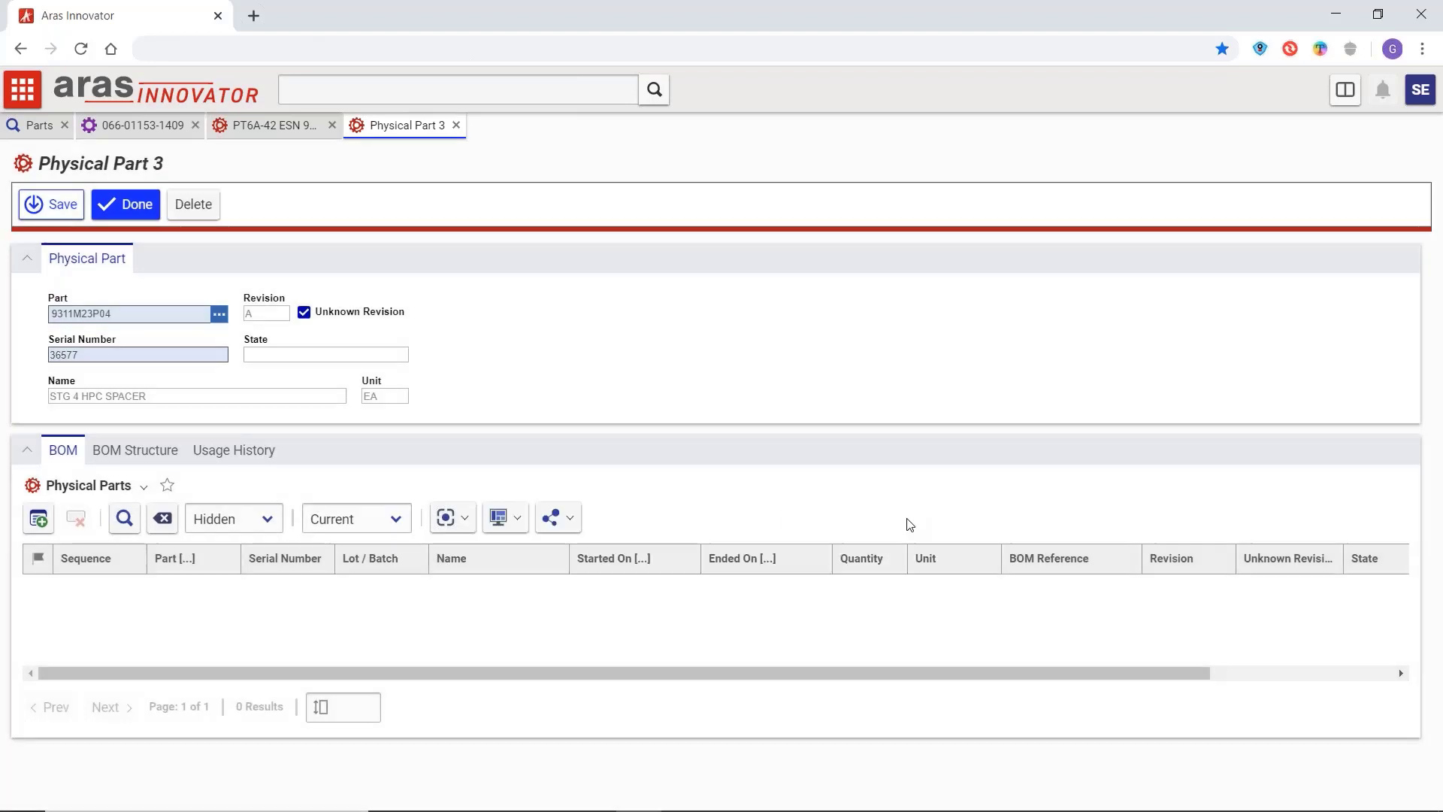
{"action": "double_click", "coordinate": [52, 312]}
{"action": "type", "text": "066"}
{"action": "key", "text": "Down"}
{"action": "key", "text": "Down"}
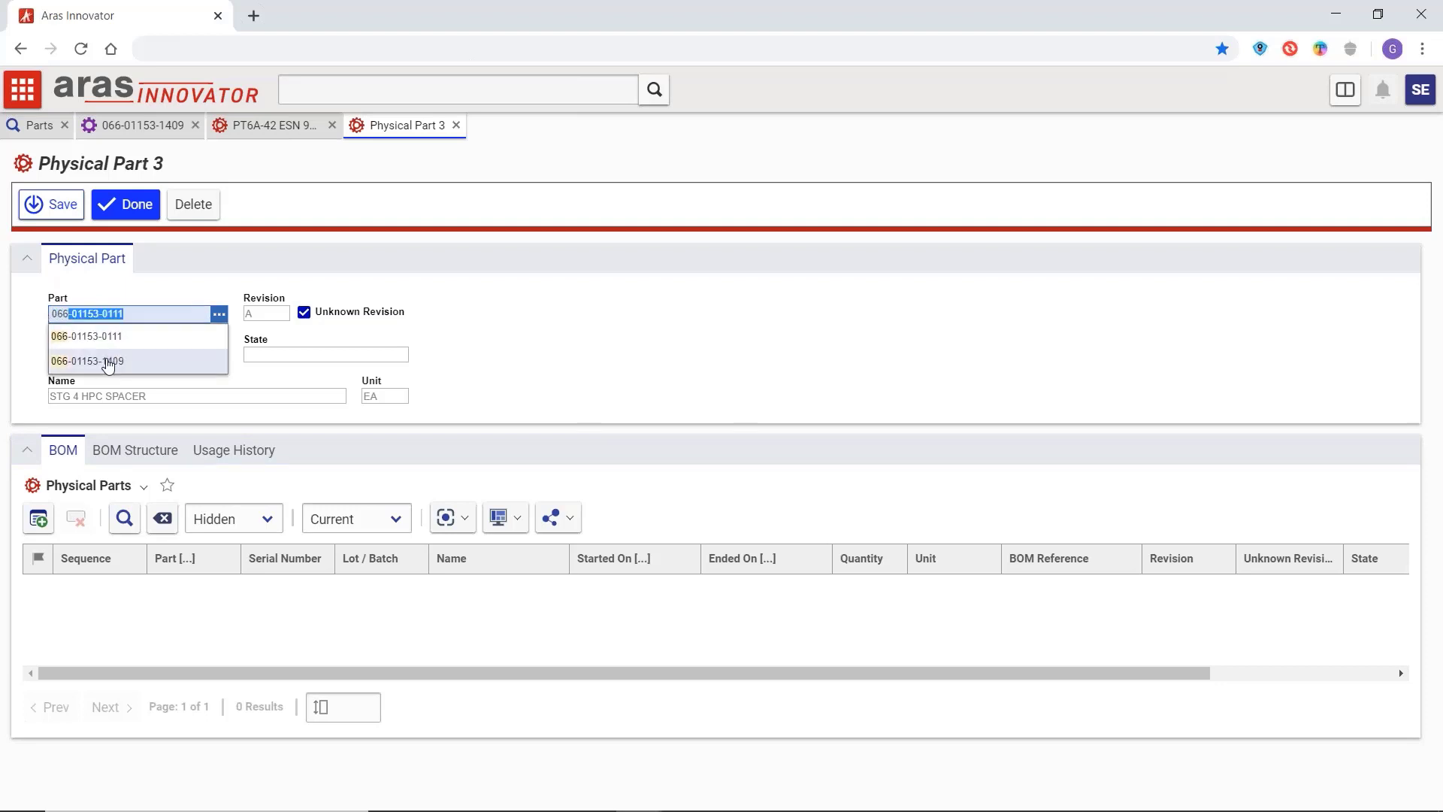
{"action": "key", "text": "Return"}
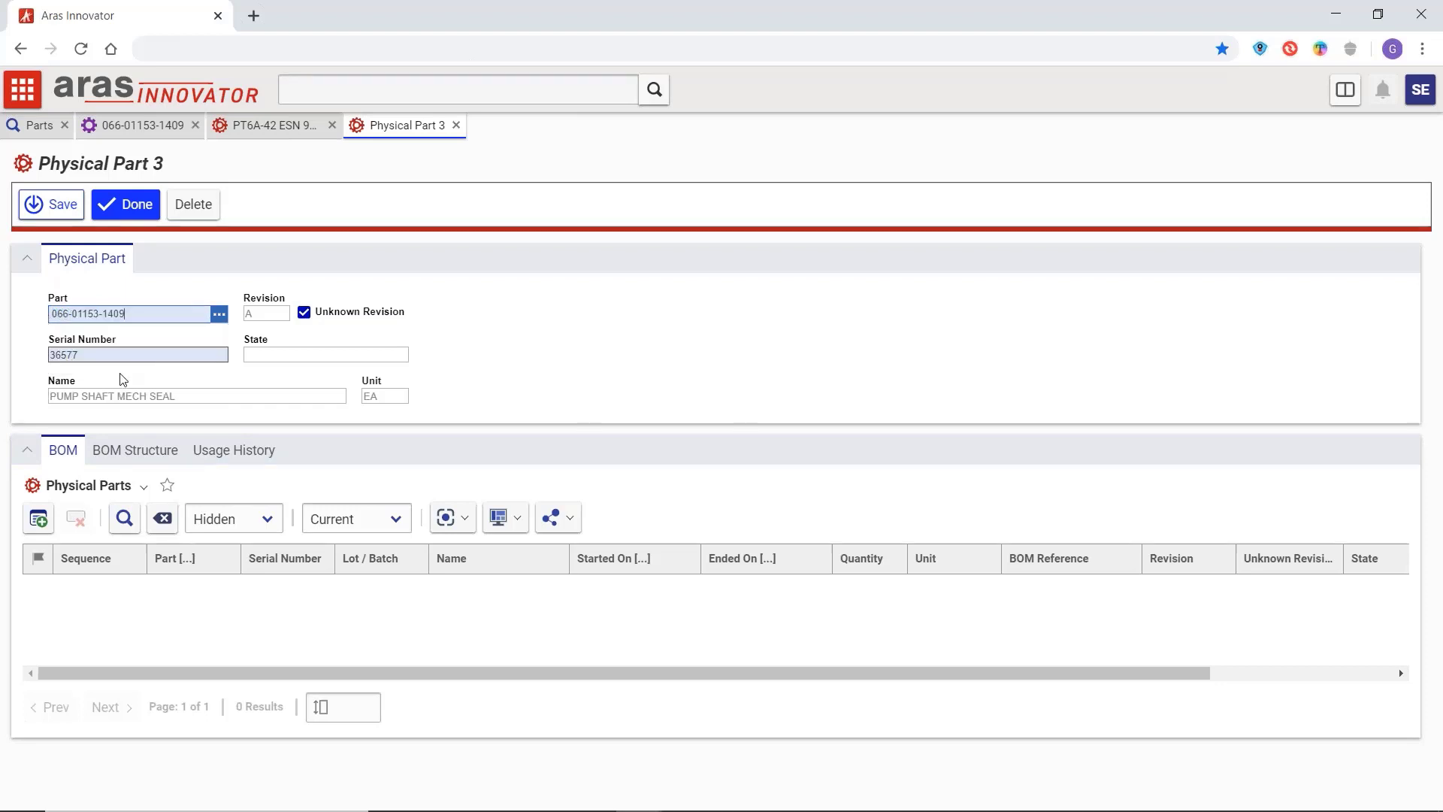
{"action": "double_click", "coordinate": [38, 355]}
{"action": "type", "text": "2116"}
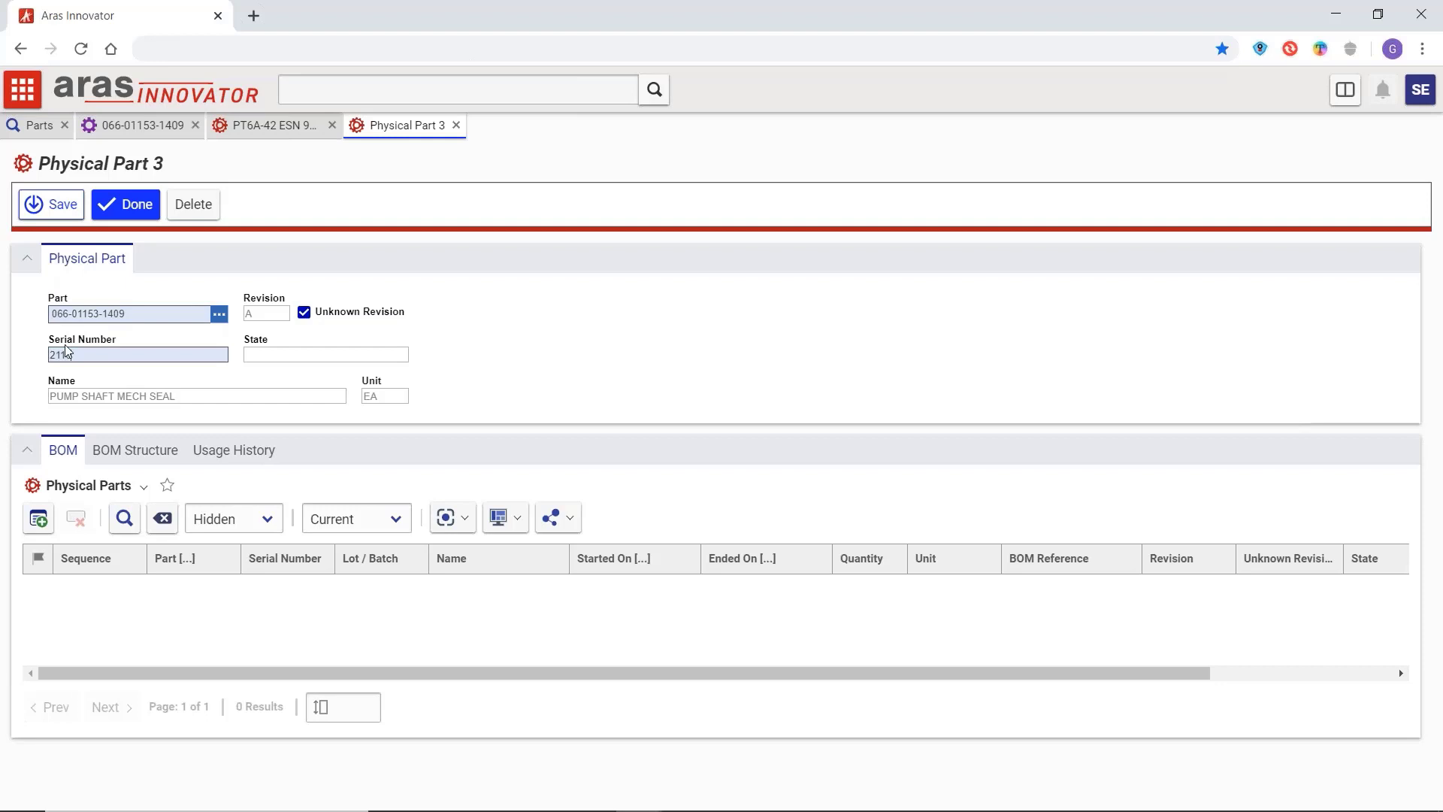
{"action": "left_click", "coordinate": [51, 204]}
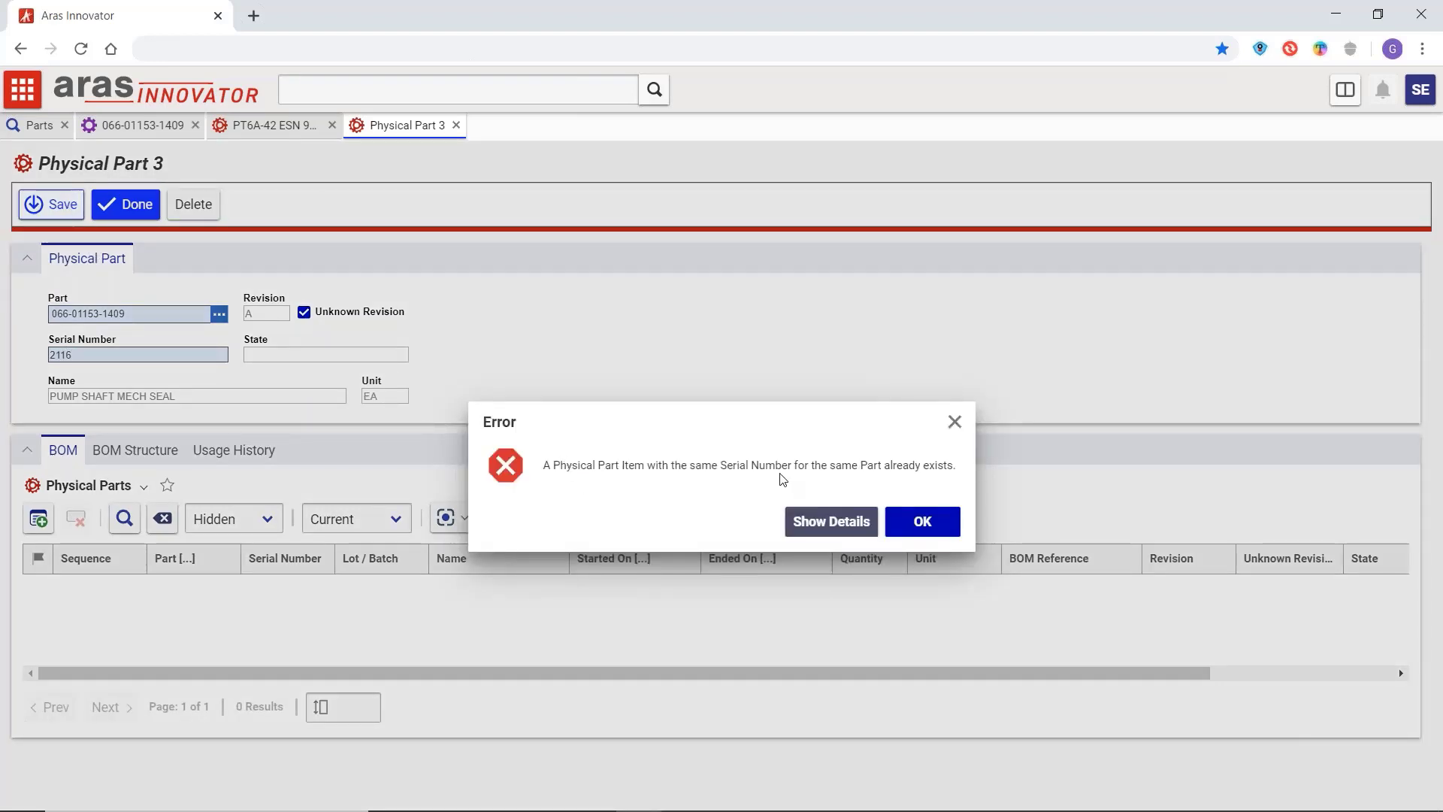
{"action": "left_click", "coordinate": [929, 532]}
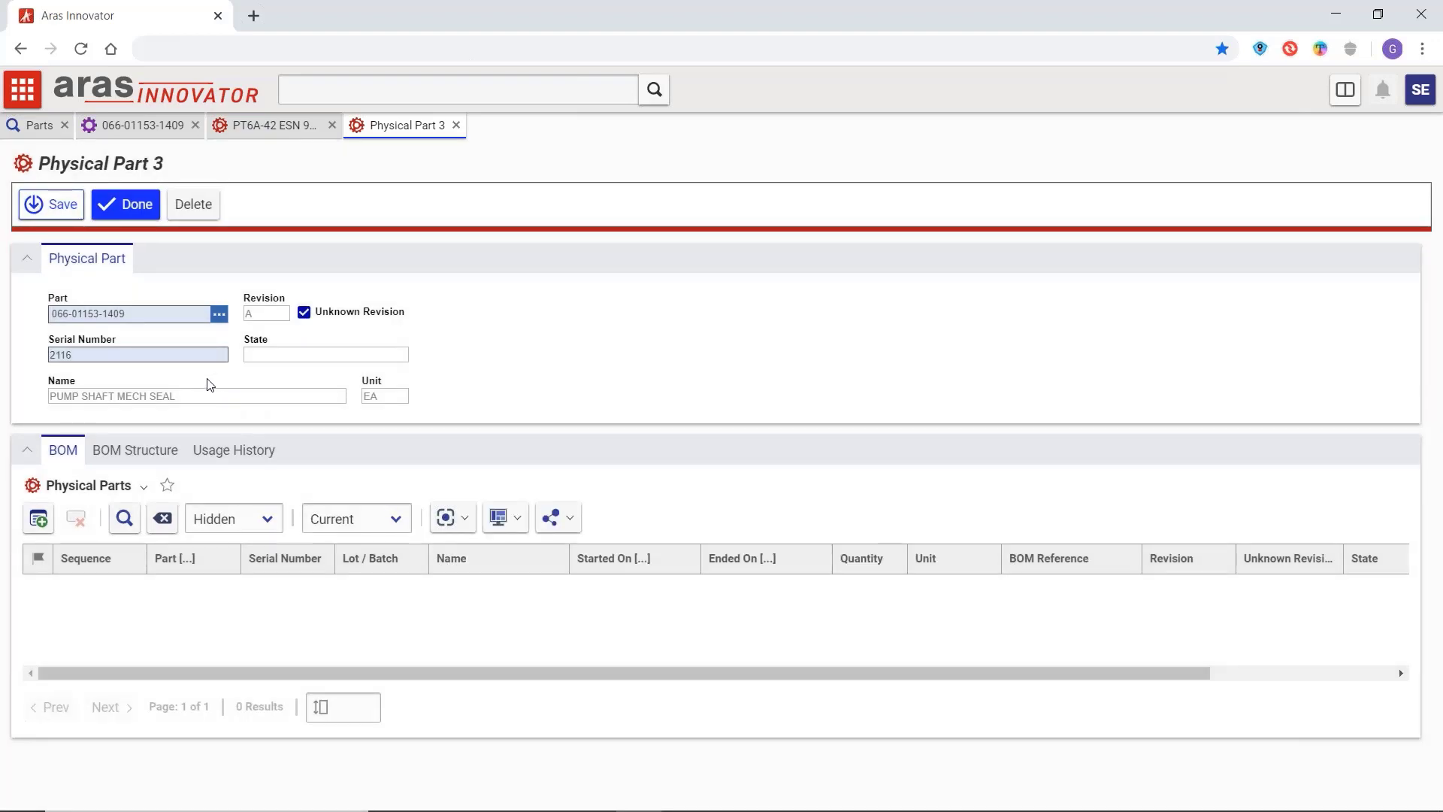
{"action": "type", "text": "303"}
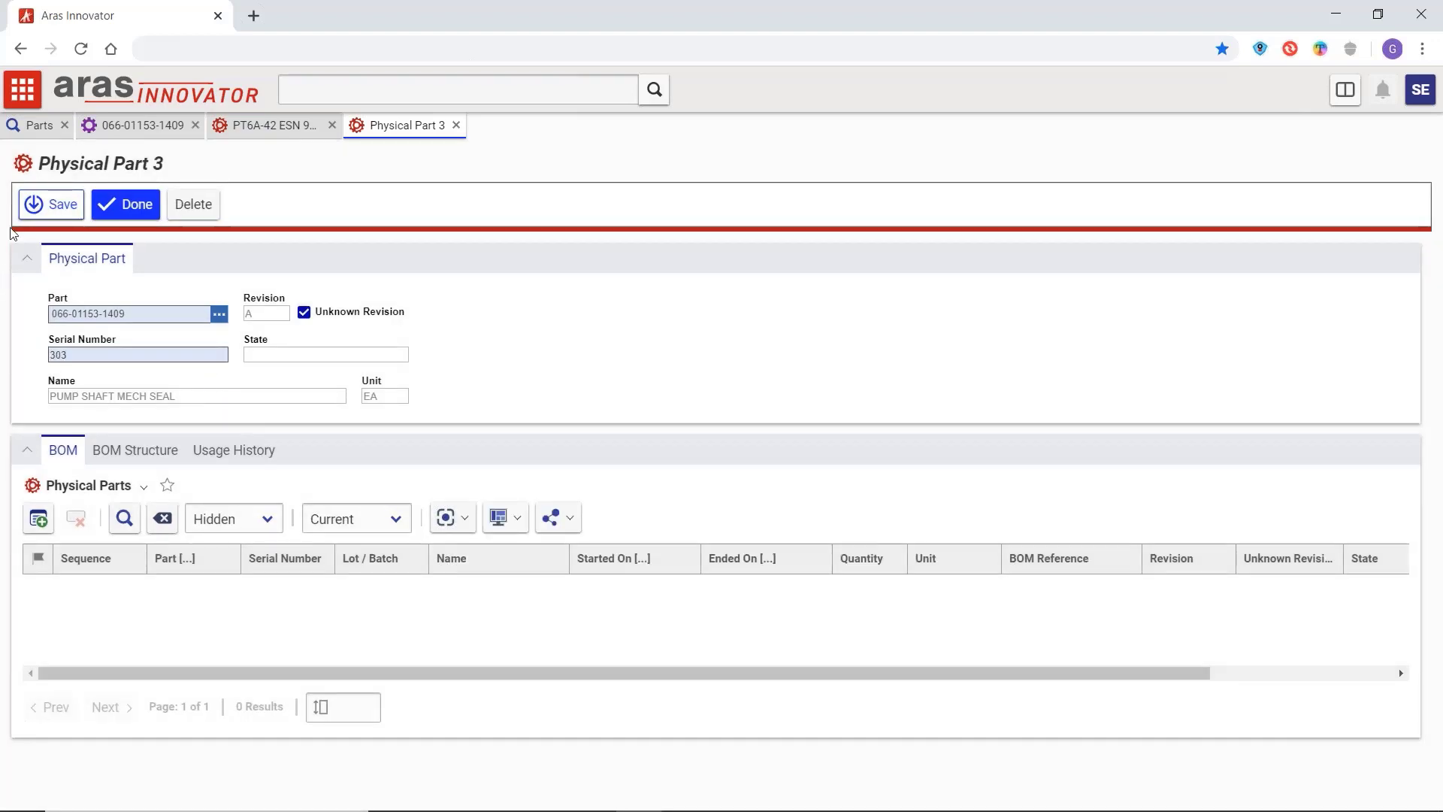
{"action": "left_click", "coordinate": [54, 204]}
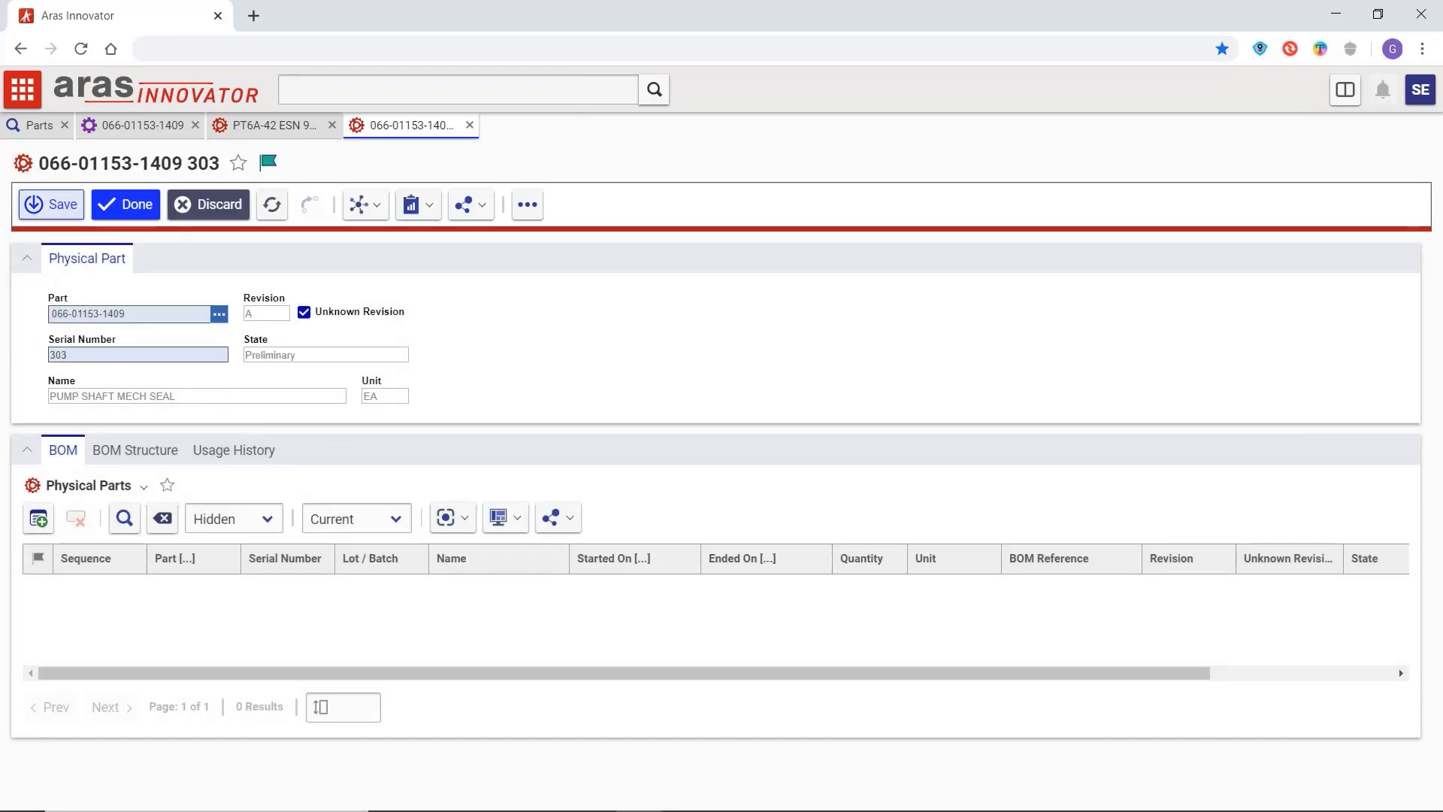
{"action": "left_click", "coordinate": [112, 211]}
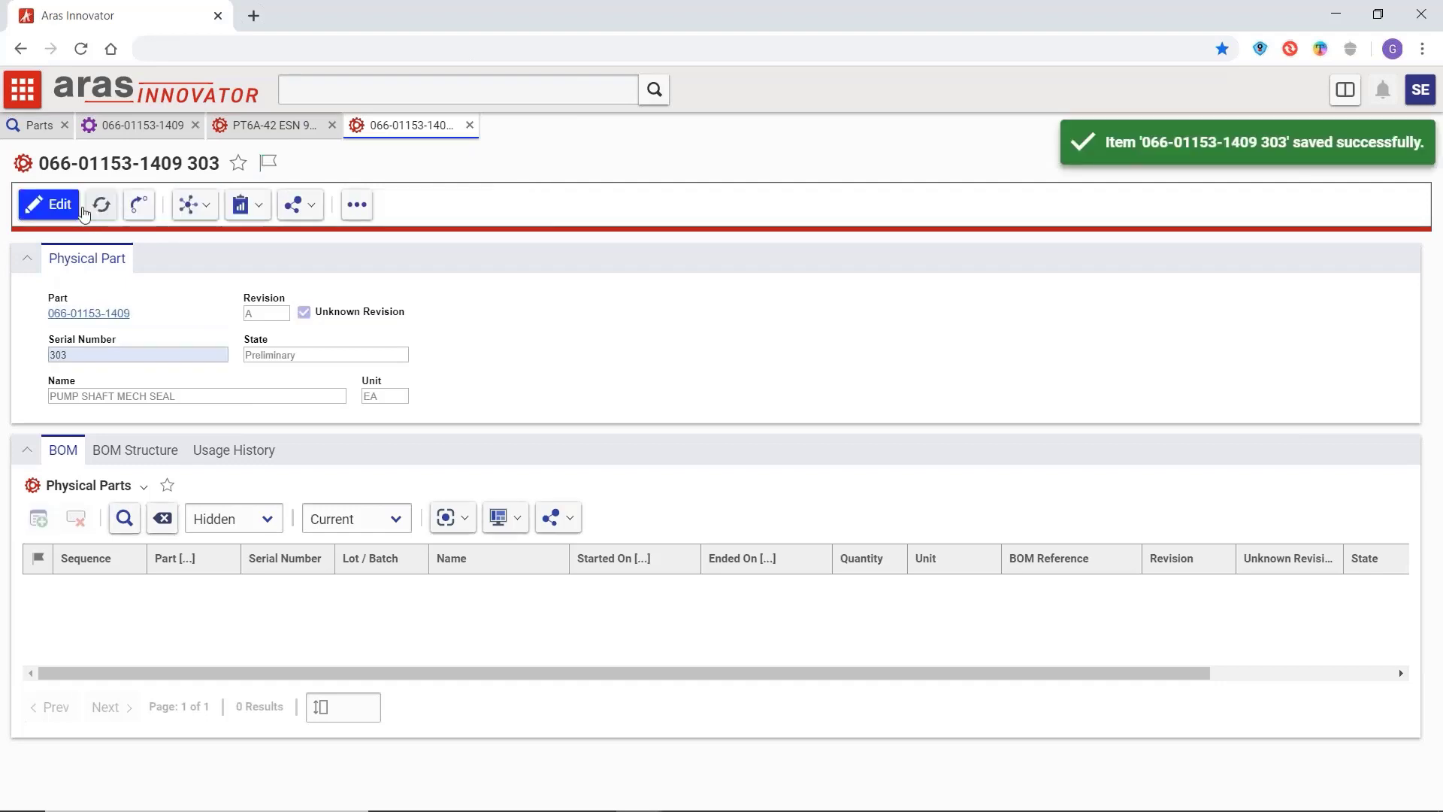
{"action": "left_click", "coordinate": [54, 207]}
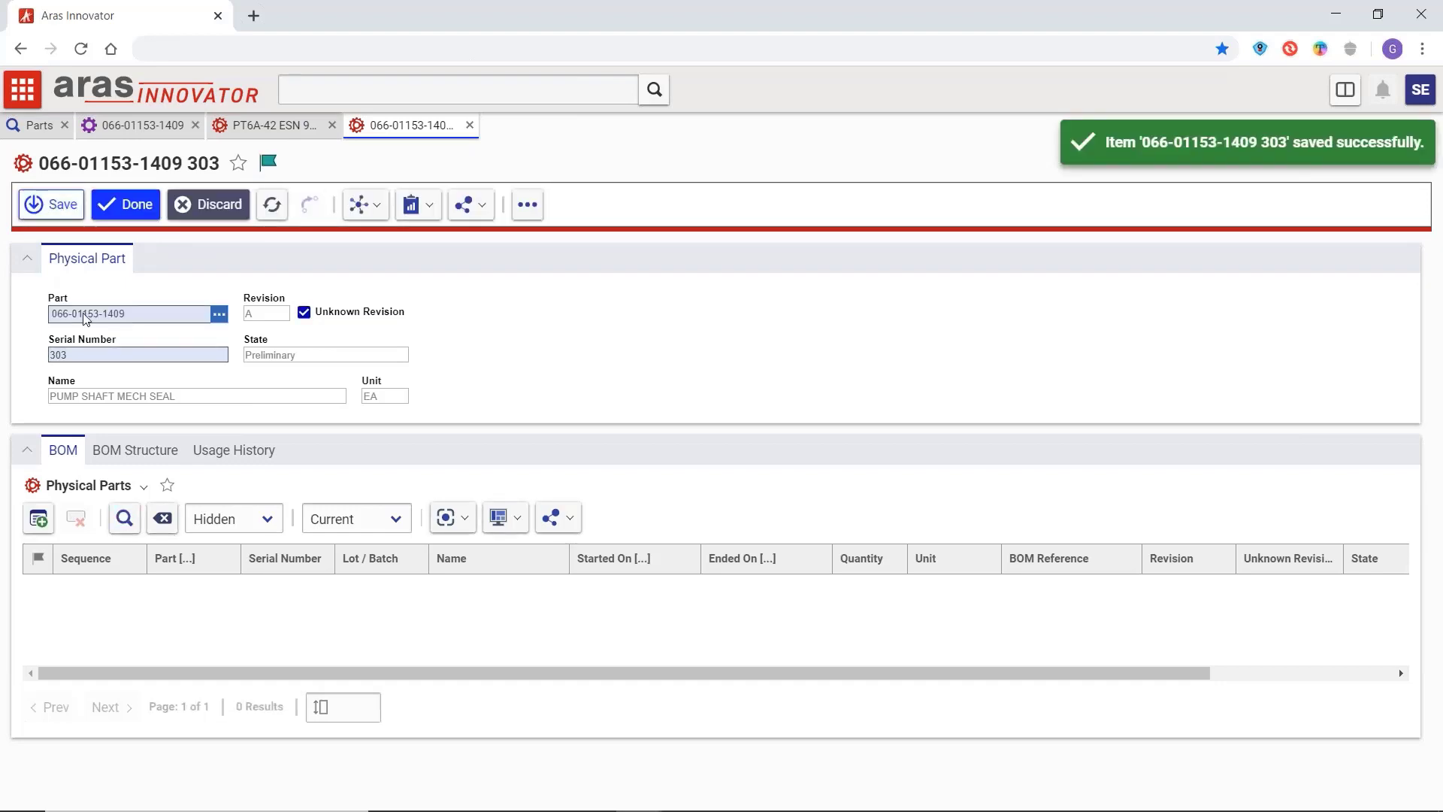
Add the SHAFT GUIDE with serial 7704 to the part's BOM
{"action": "left_click", "coordinate": [38, 518]}
{"action": "left_click", "coordinate": [178, 306]}
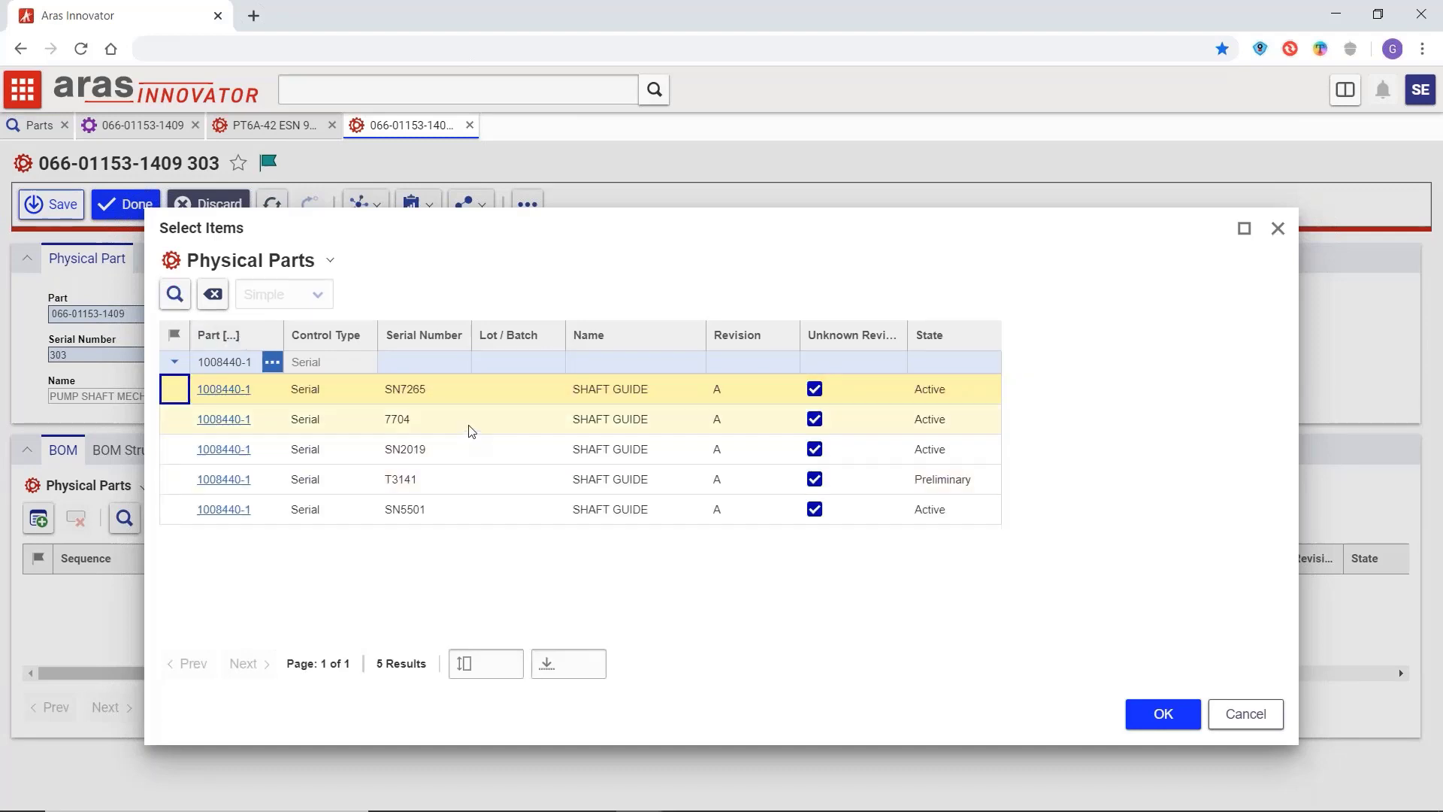
{"action": "left_click", "coordinate": [466, 422]}
{"action": "left_click", "coordinate": [1162, 716]}
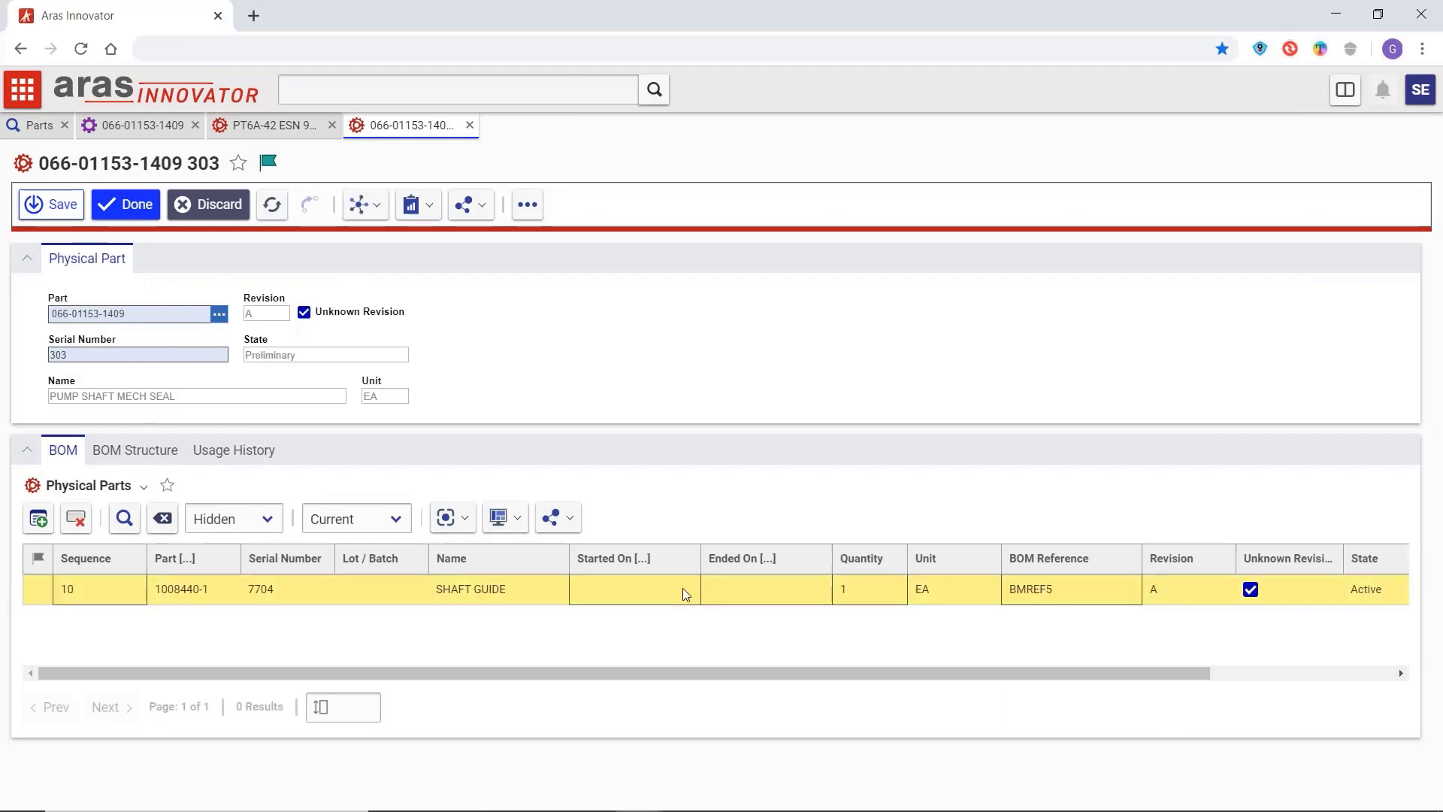
Set the shaft guide's Started On date to 12/11/2018
{"action": "left_click", "coordinate": [662, 591]}
{"action": "left_click", "coordinate": [688, 589]}
{"action": "left_click", "coordinate": [677, 523]}
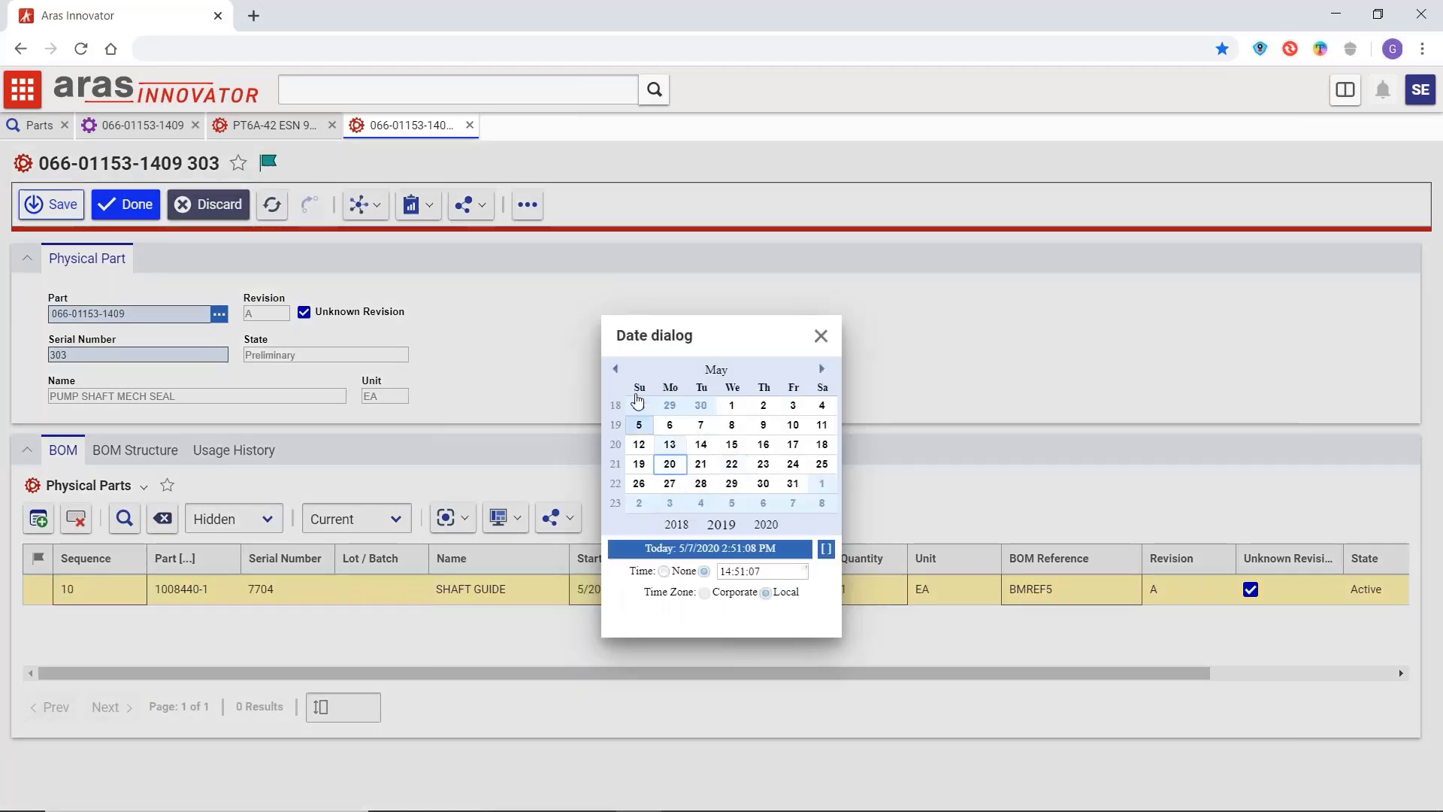
{"action": "left_click", "coordinate": [615, 369]}
{"action": "left_click", "coordinate": [615, 369]}
{"action": "left_click", "coordinate": [614, 369]}
{"action": "left_click", "coordinate": [615, 369]}
{"action": "left_click", "coordinate": [615, 369]}
{"action": "left_click", "coordinate": [701, 445]}
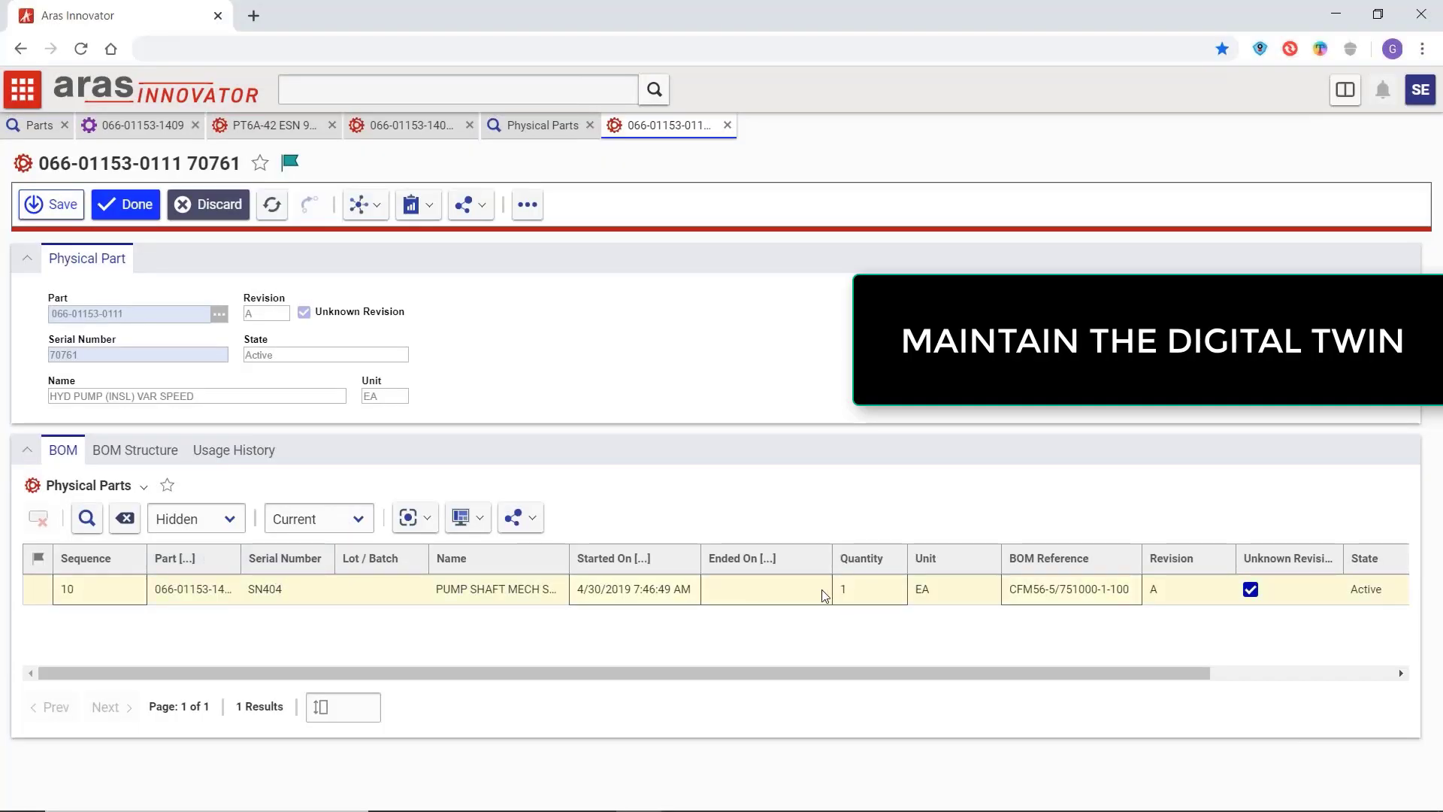
Set the Ended On date of seal SN404 to April 20, 2020
{"action": "left_click", "coordinate": [825, 595]}
{"action": "left_click", "coordinate": [820, 590]}
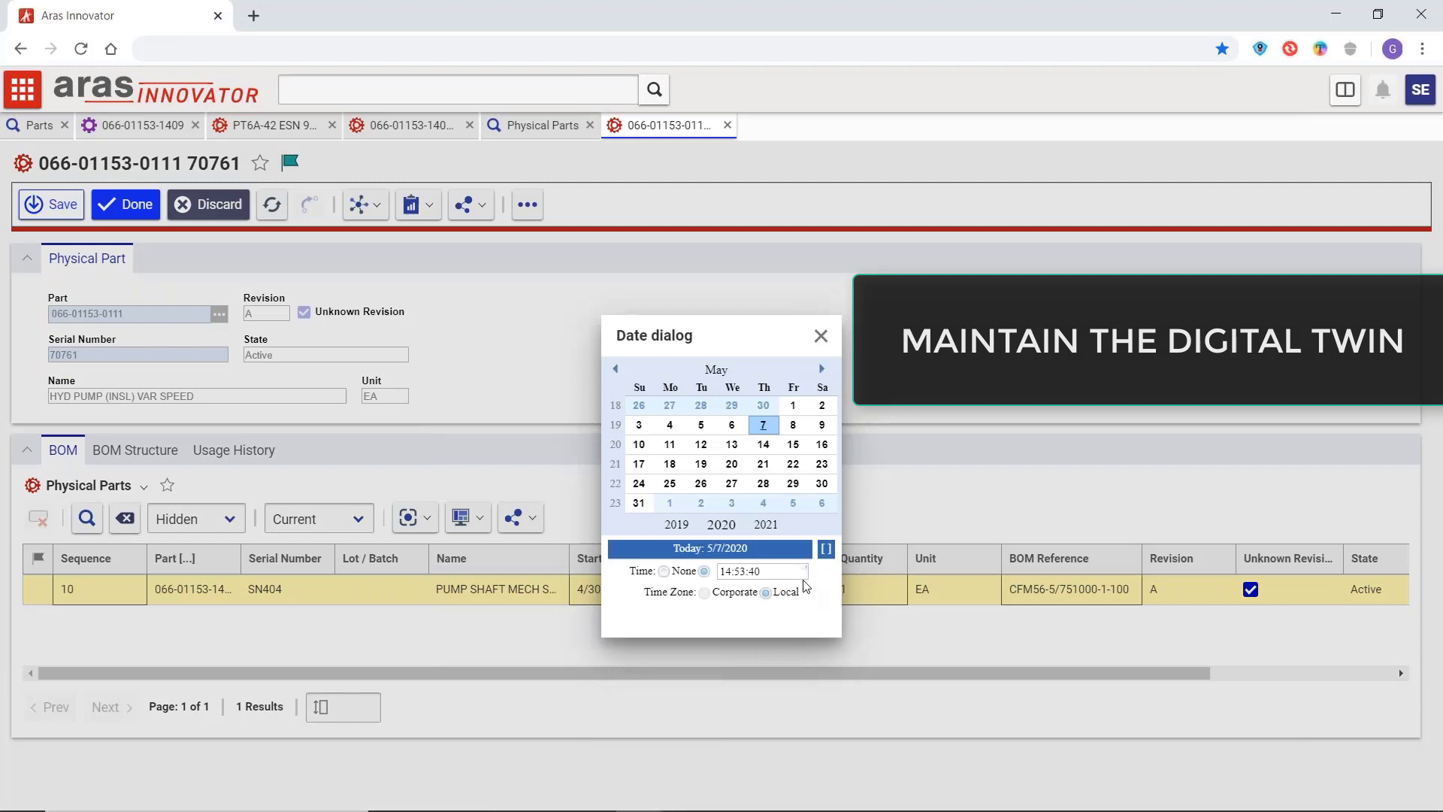
{"action": "left_click", "coordinate": [615, 368]}
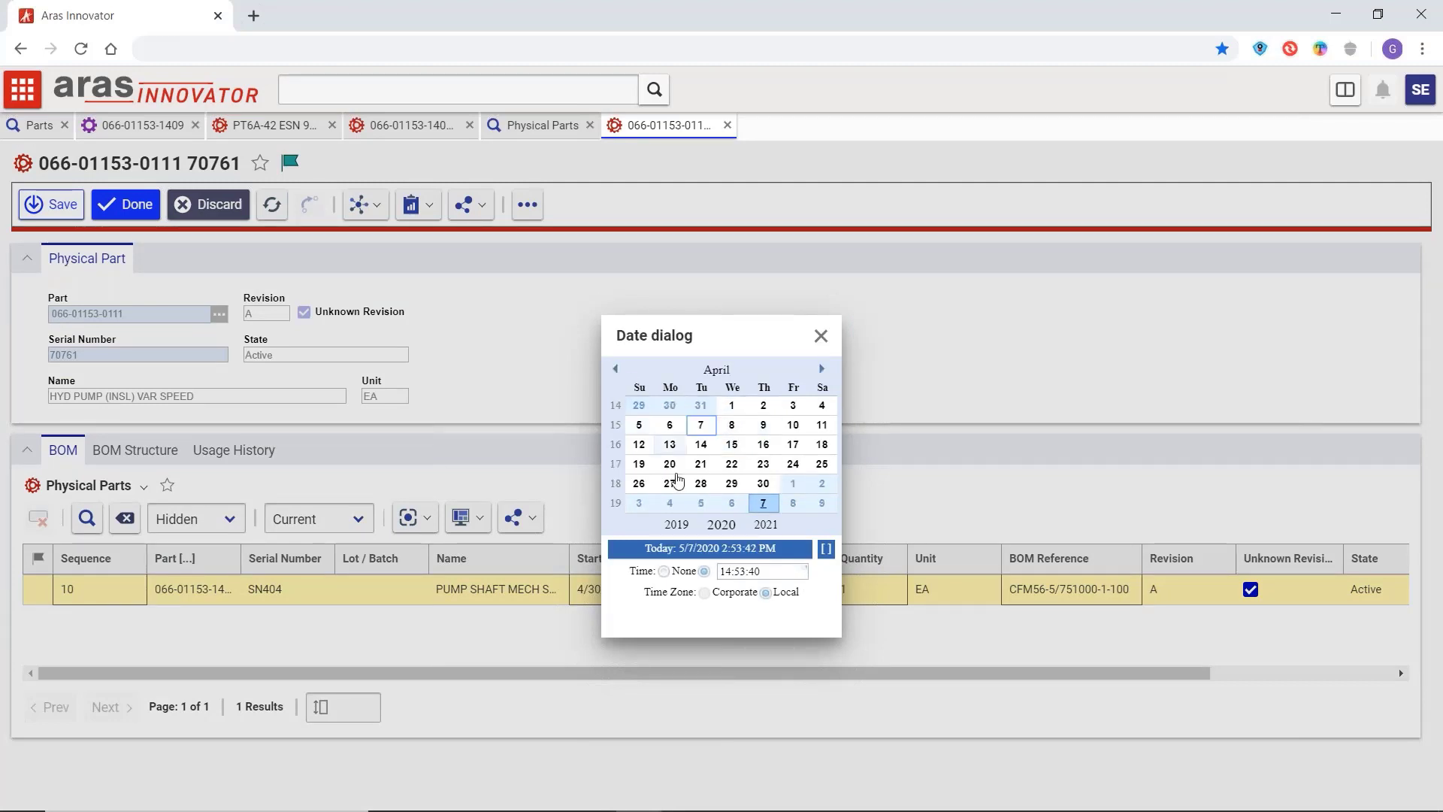
{"action": "left_click", "coordinate": [671, 468]}
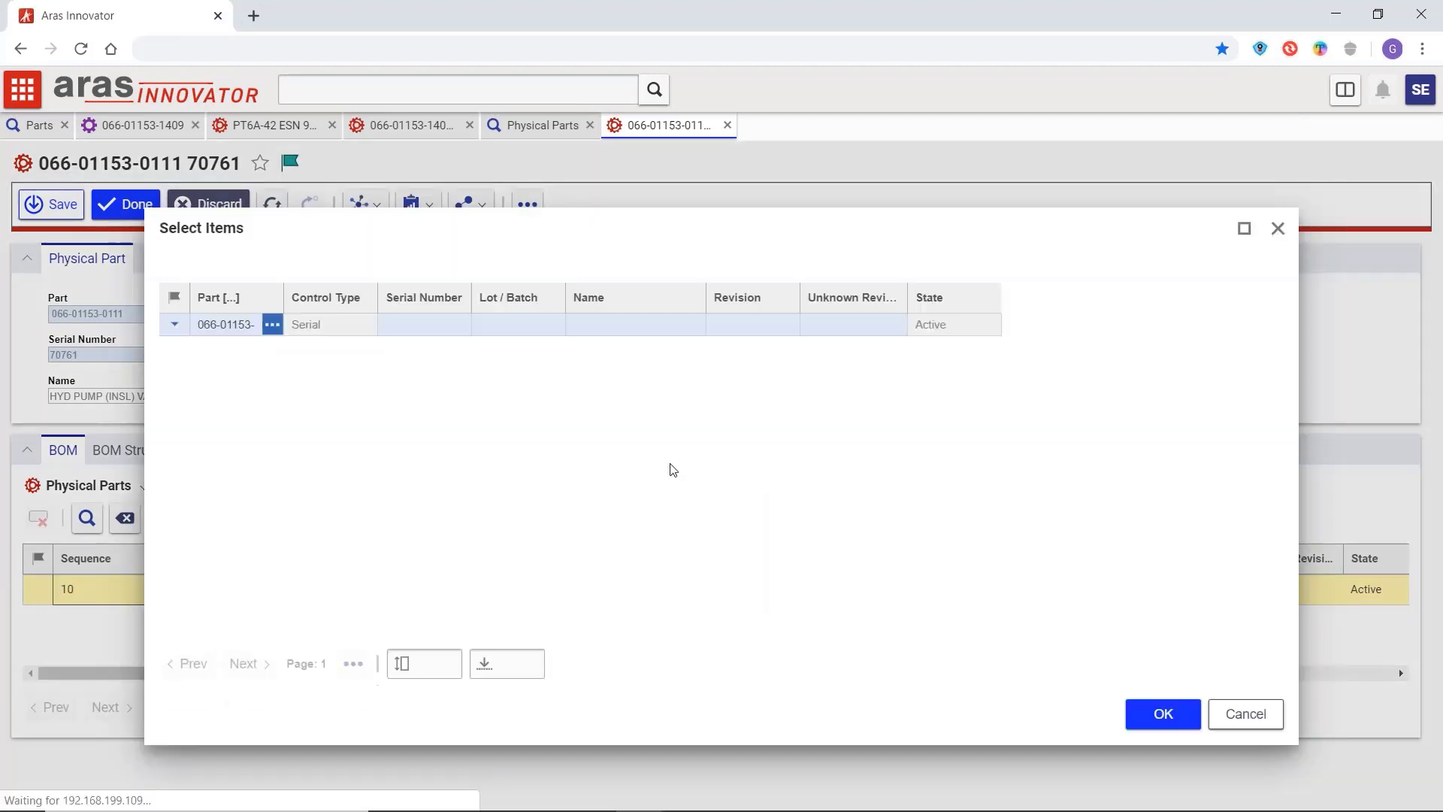
Add the pump shaft seal with serial 303 to the pump's BOM
{"action": "left_click", "coordinate": [175, 296]}
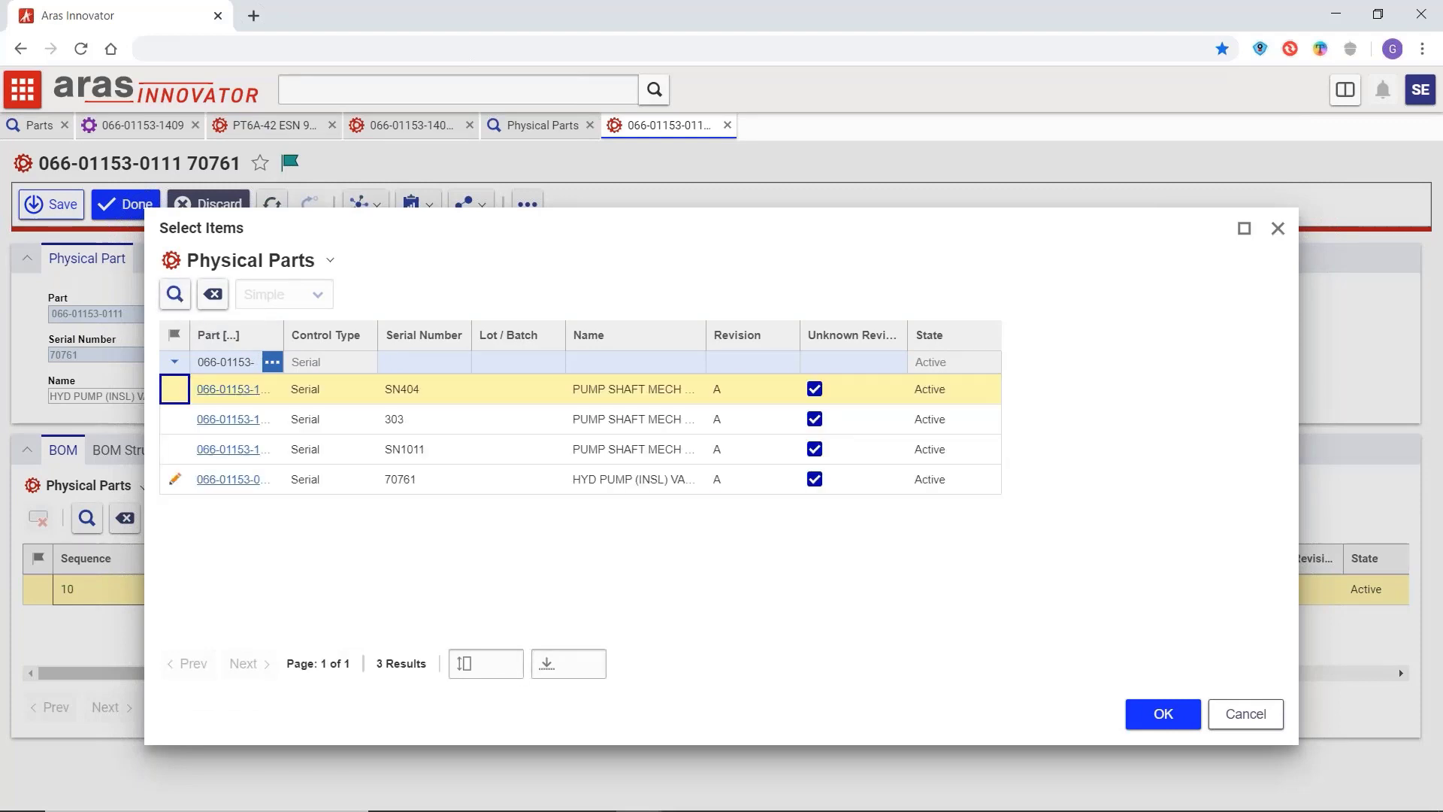
{"action": "left_click", "coordinate": [421, 426]}
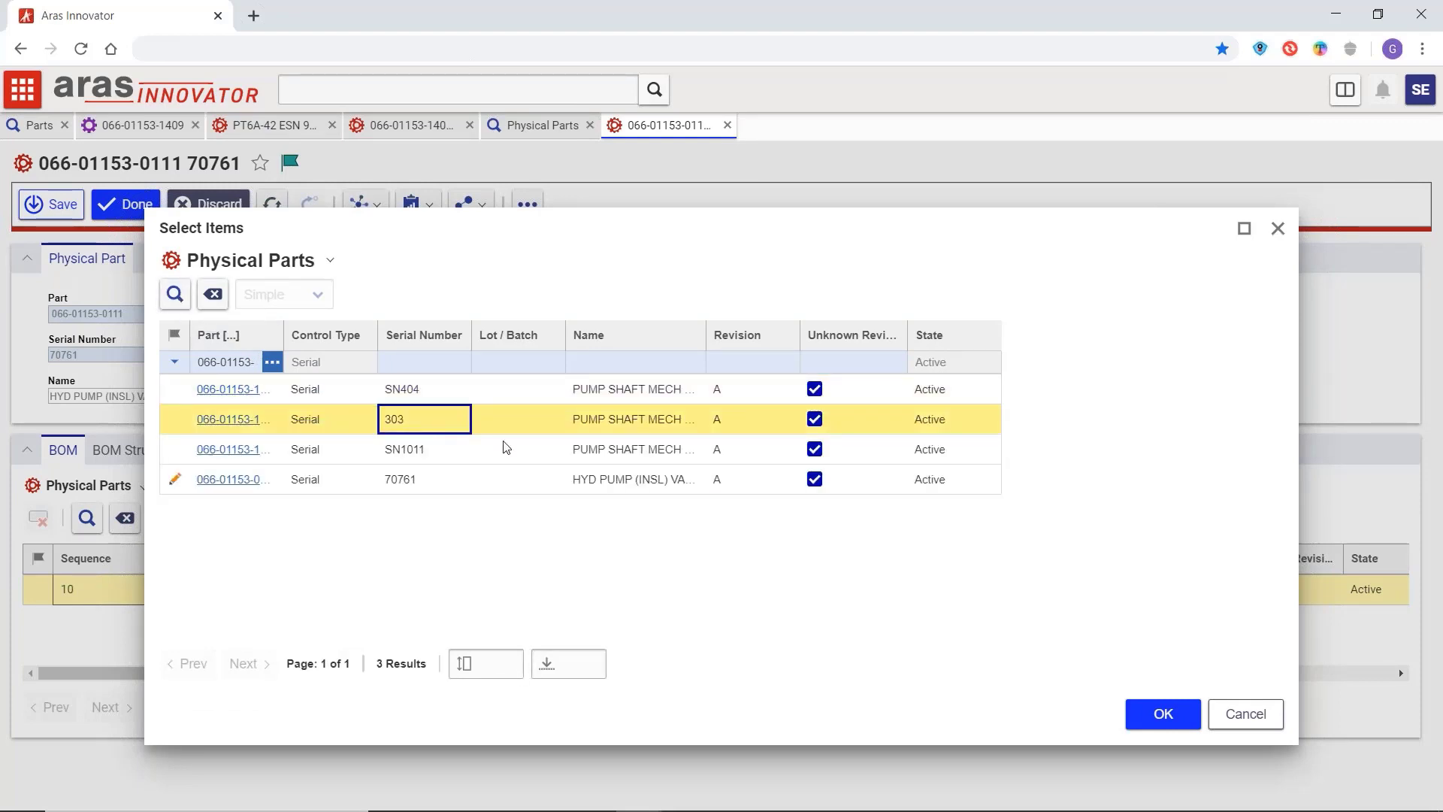
{"action": "left_click", "coordinate": [1162, 714]}
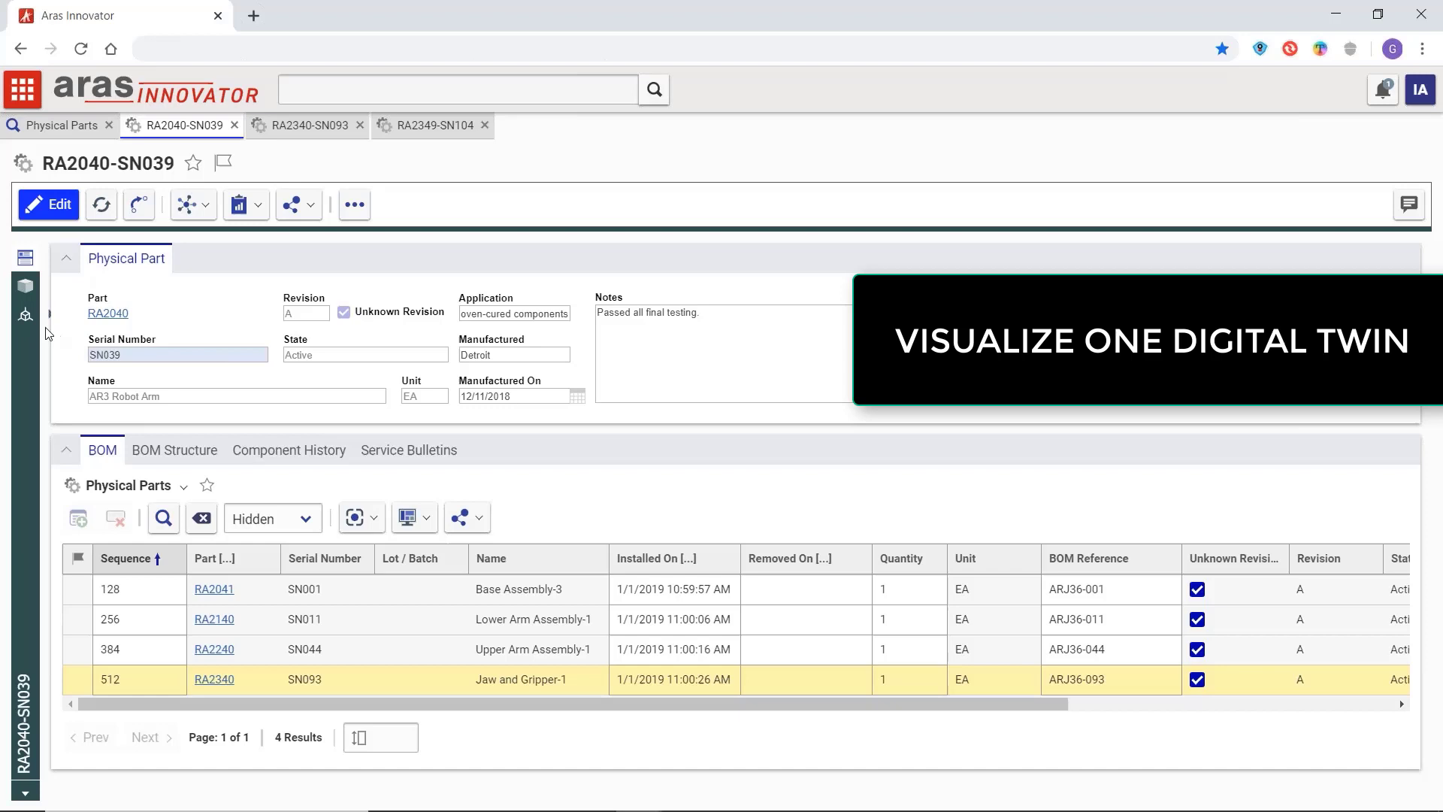
In the part history 3D view, expand RA2040-SN039, RA2340-SN093 and RA2349-SN104, and select RA2353-SN101
{"action": "left_click", "coordinate": [25, 314]}
{"action": "left_click", "coordinate": [59, 351]}
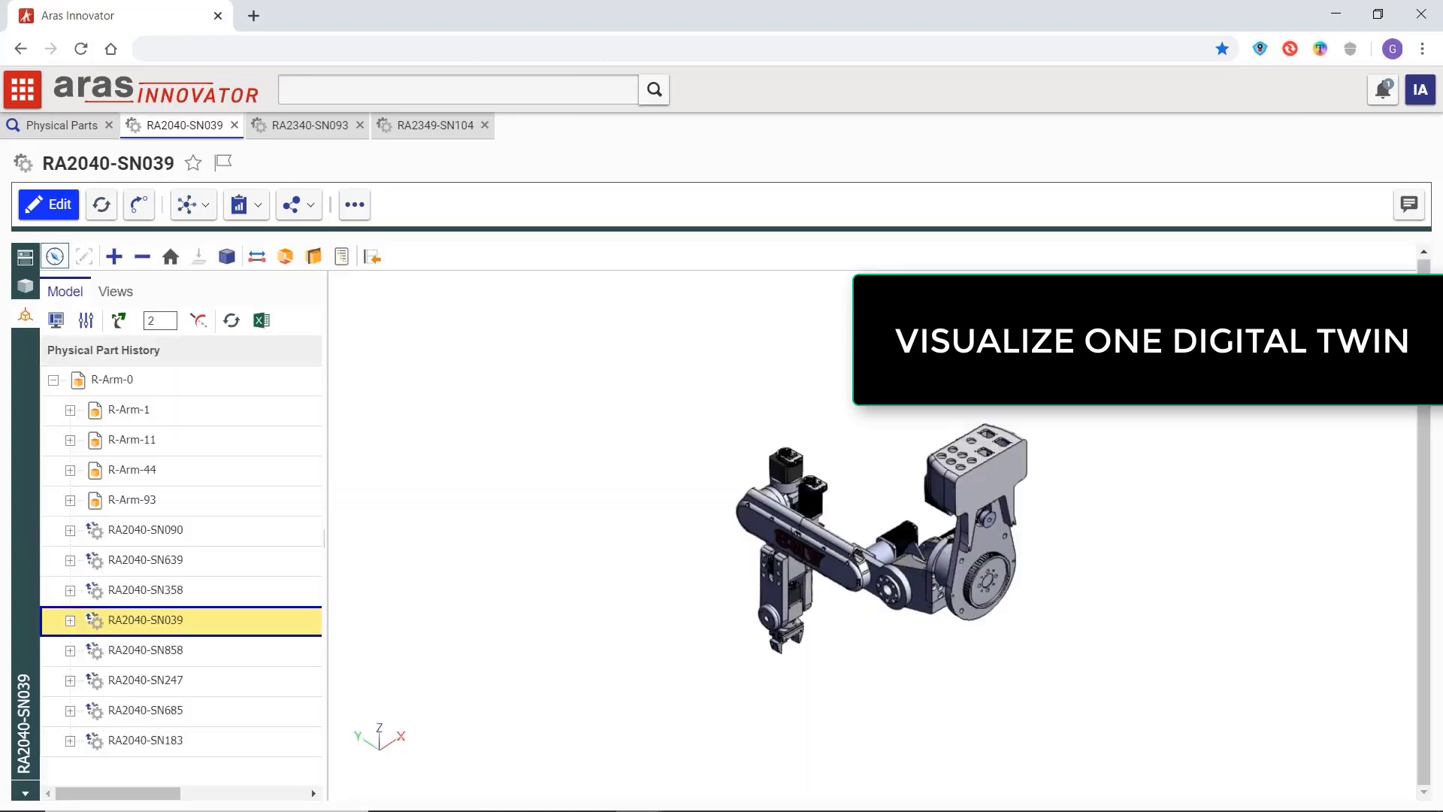
{"action": "left_click", "coordinate": [70, 622]}
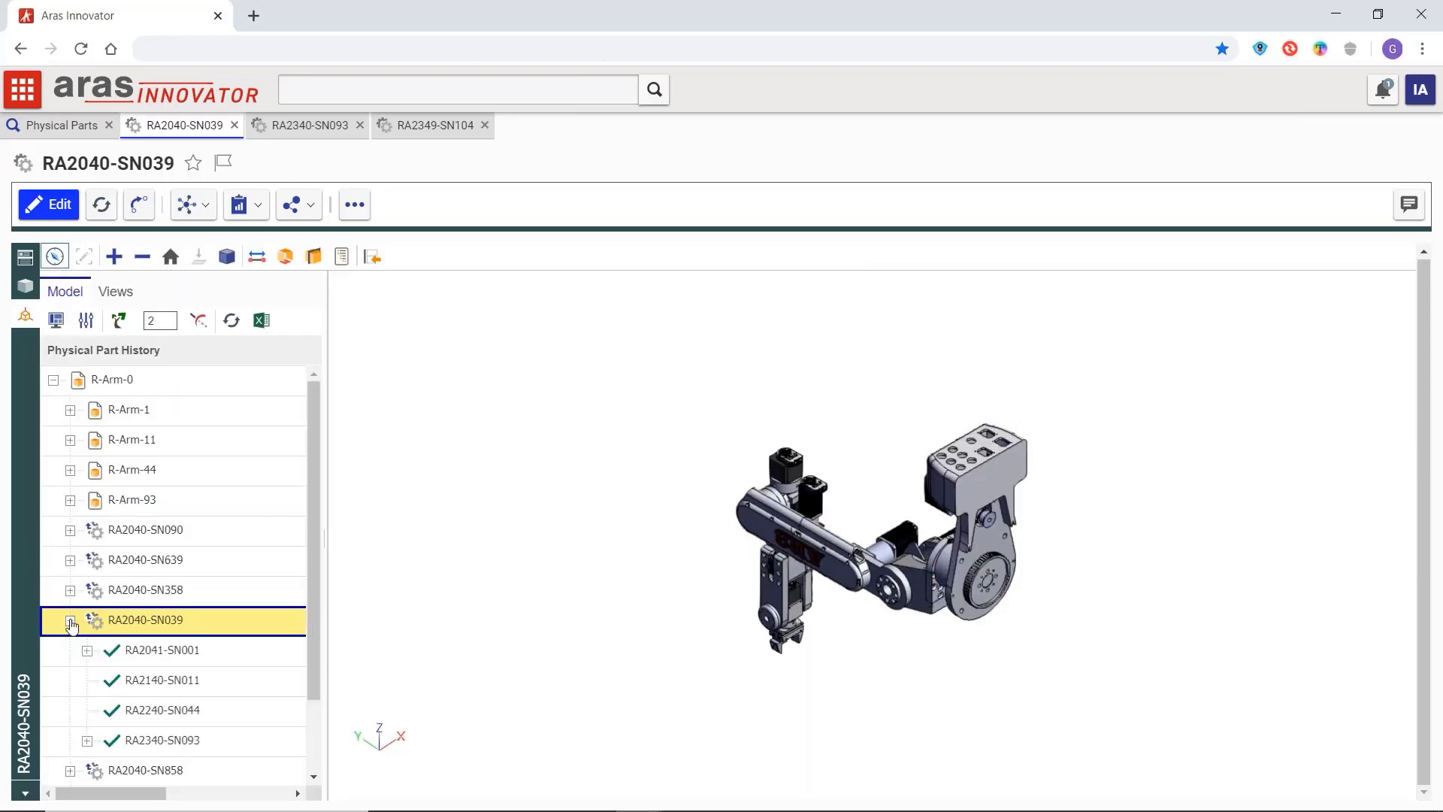
{"action": "scroll", "coordinate": [133, 645], "scroll_direction": "down", "scroll_amount": 1}
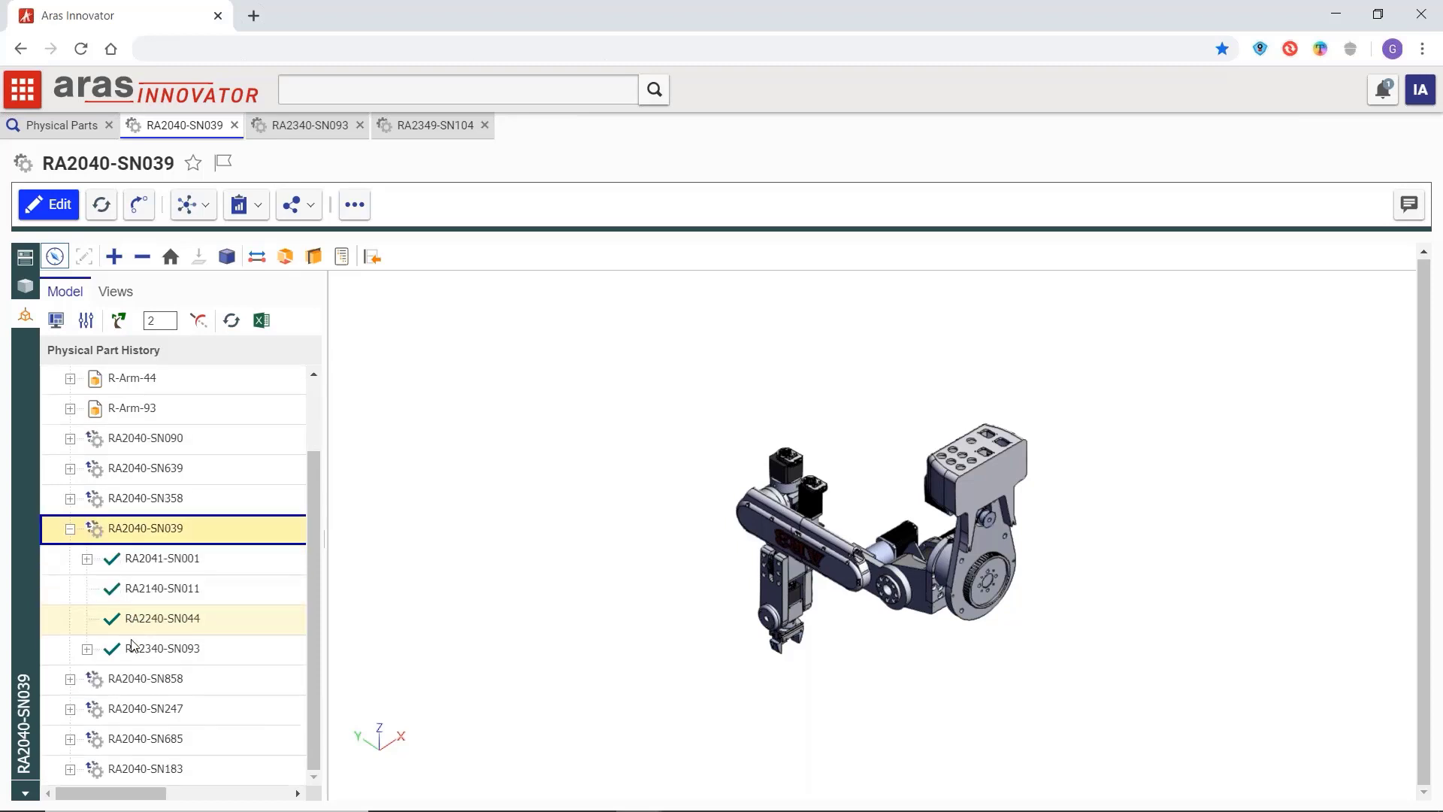
{"action": "left_click", "coordinate": [87, 649]}
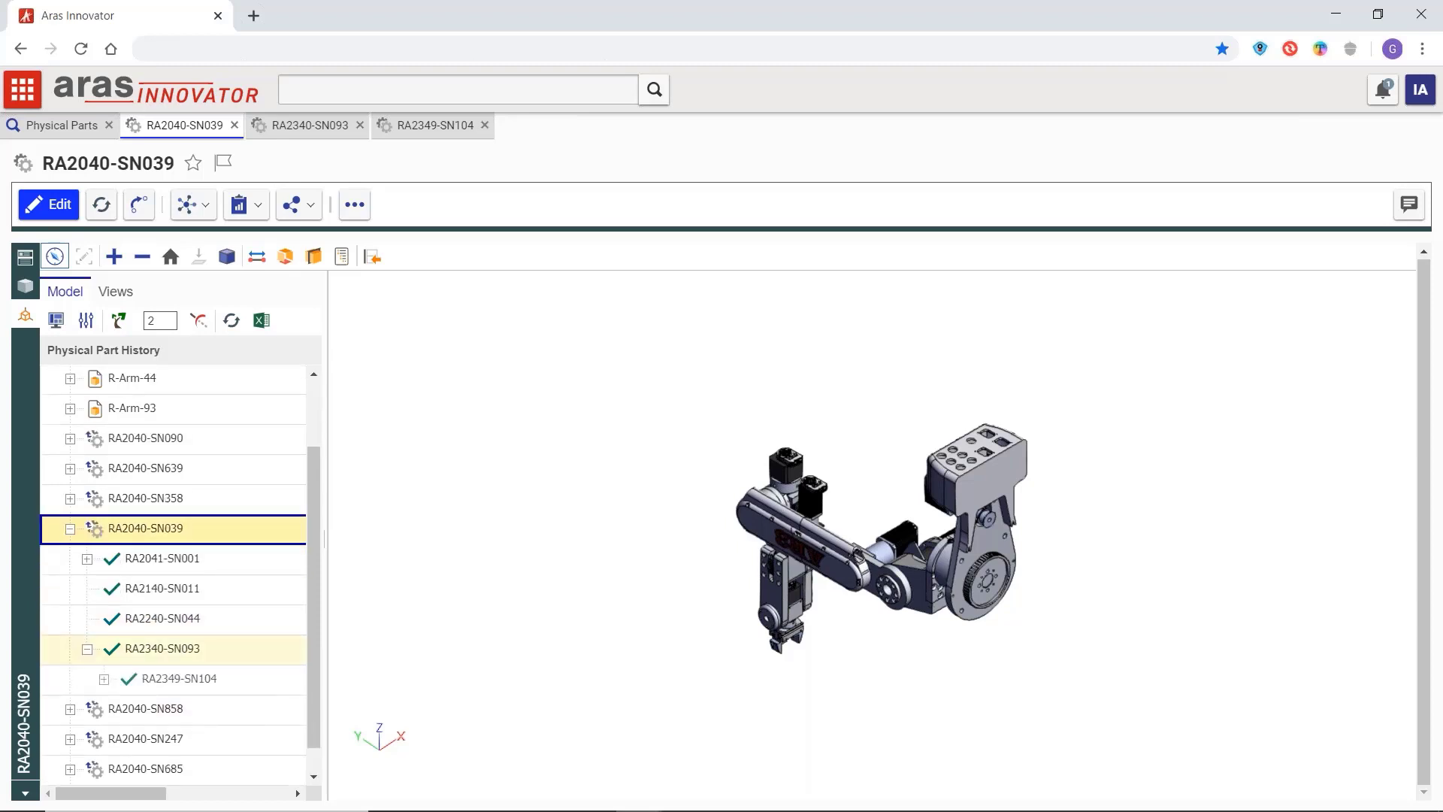
{"action": "left_click", "coordinate": [104, 678]}
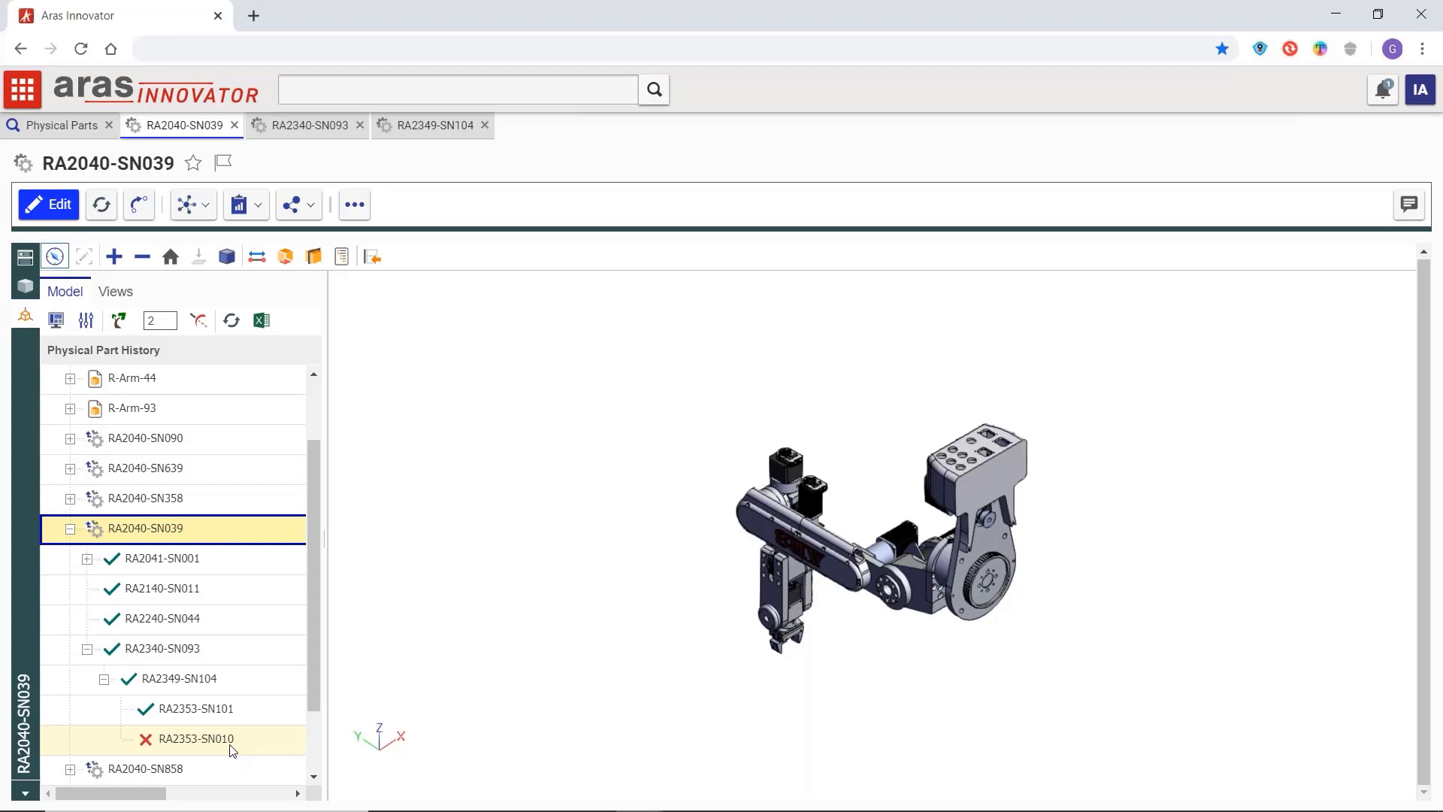
{"action": "left_click", "coordinate": [231, 718]}
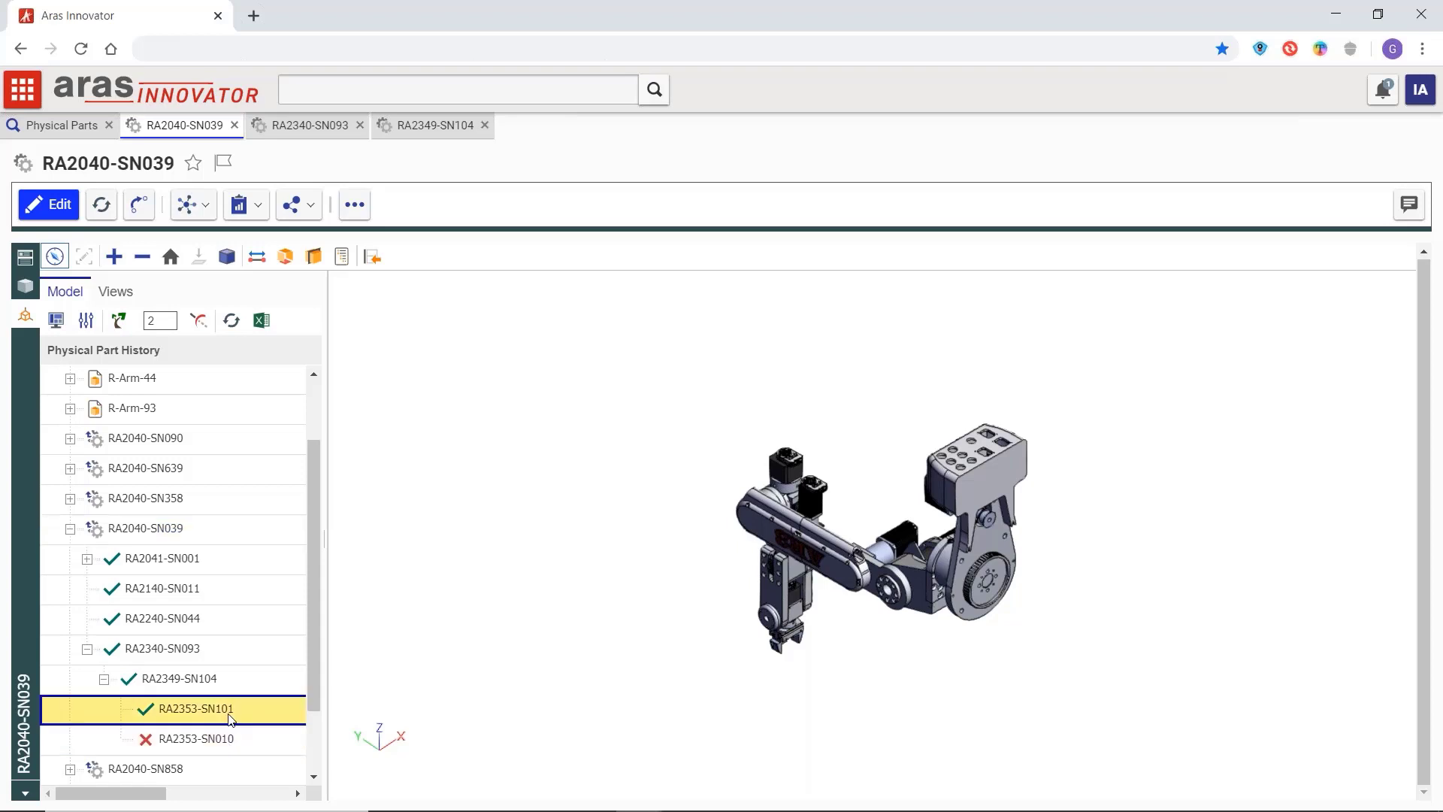
Show RA2040-SN039's work orders and expand WO-00000003 to reveal problem report PR-100013
{"action": "left_click", "coordinate": [27, 322]}
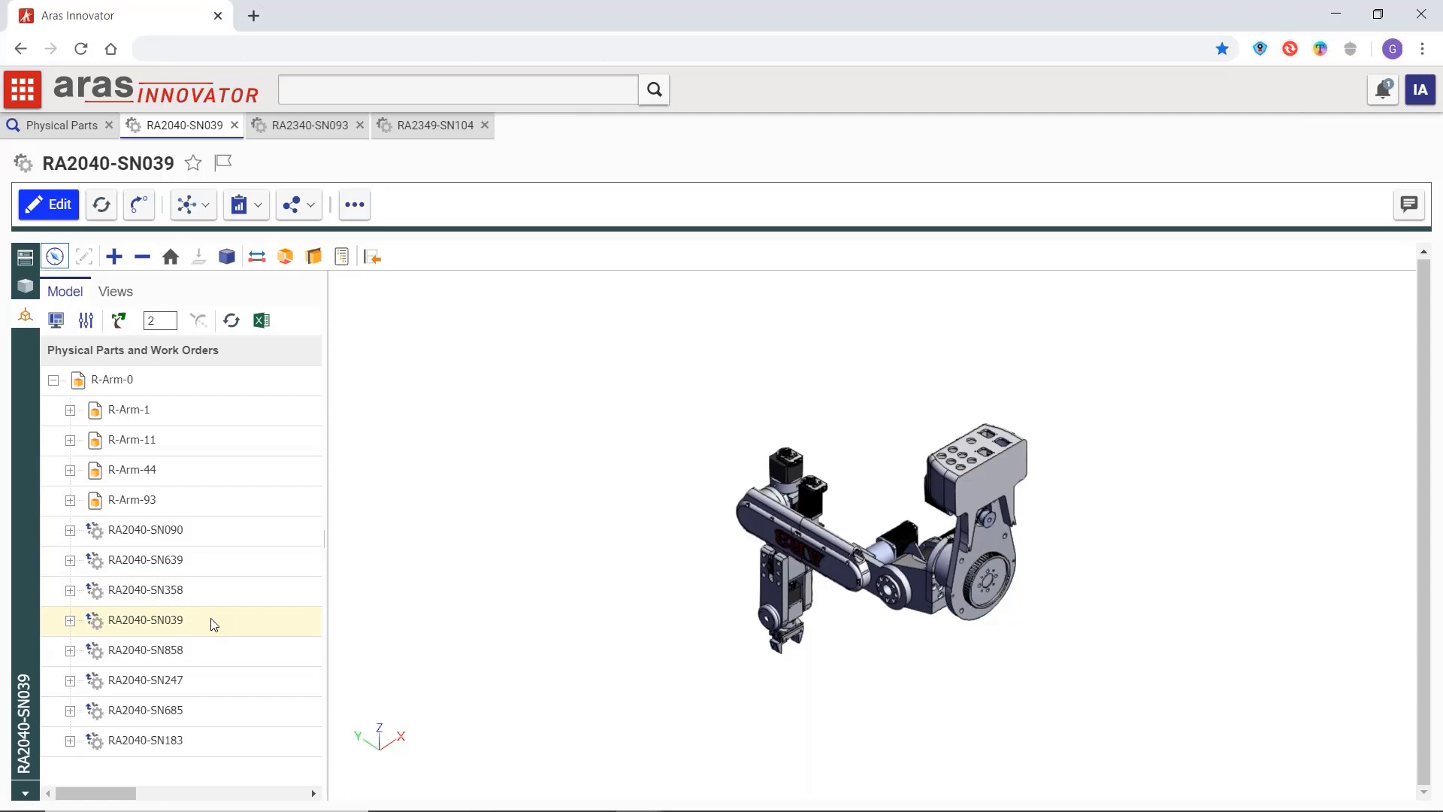
{"action": "left_click", "coordinate": [70, 620]}
{"action": "scroll", "coordinate": [172, 623], "scroll_direction": "down", "scroll_amount": 2}
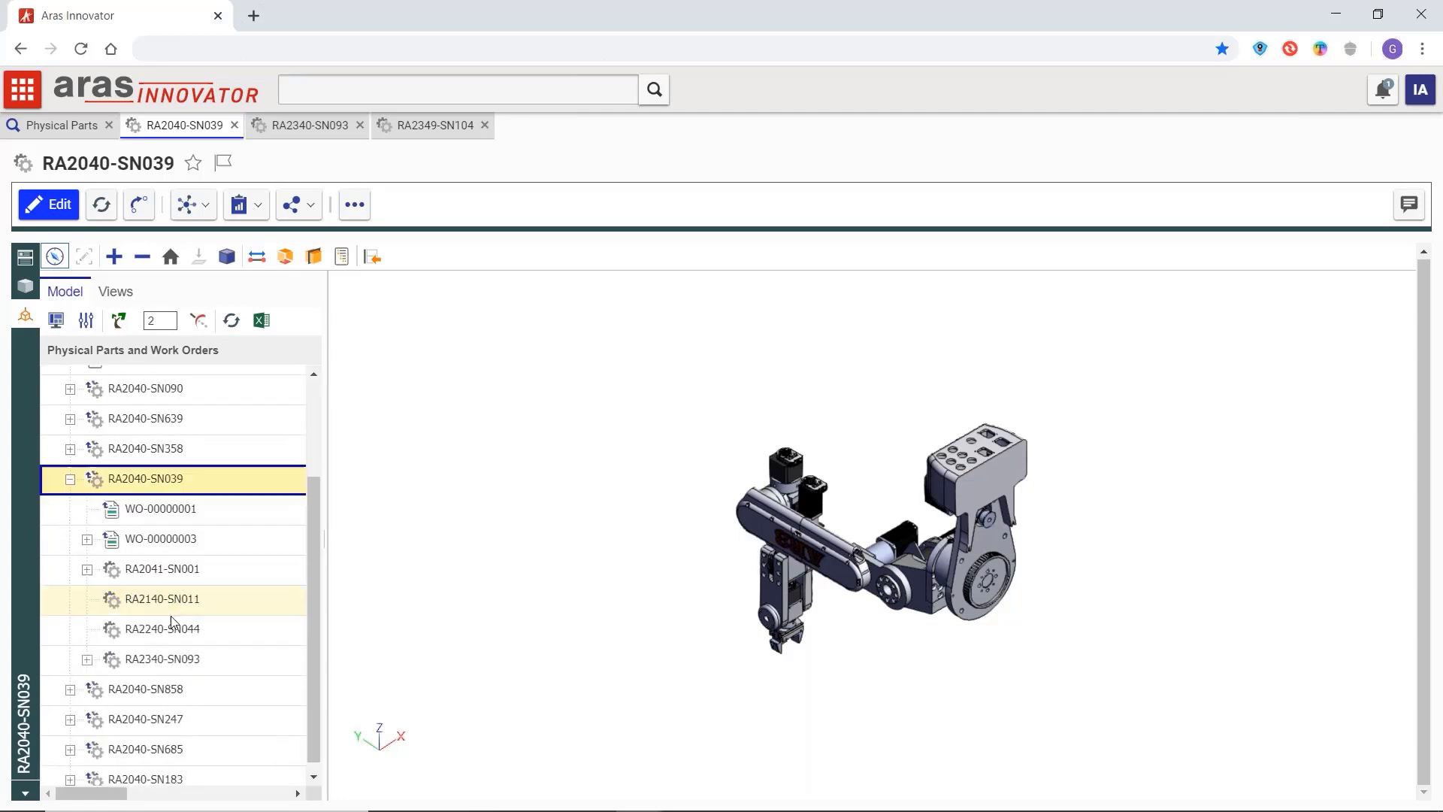
{"action": "left_click", "coordinate": [223, 538]}
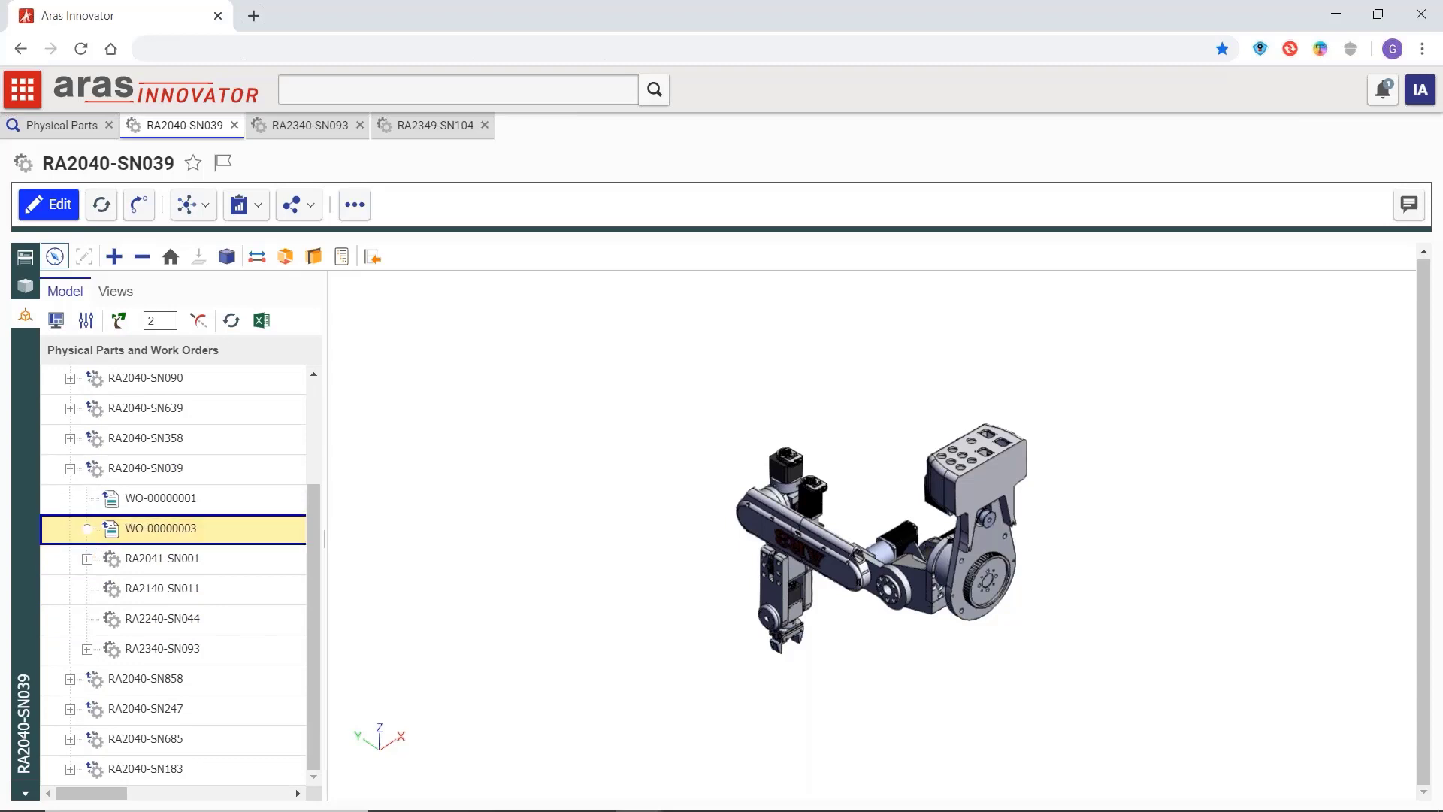
{"action": "left_click", "coordinate": [88, 529]}
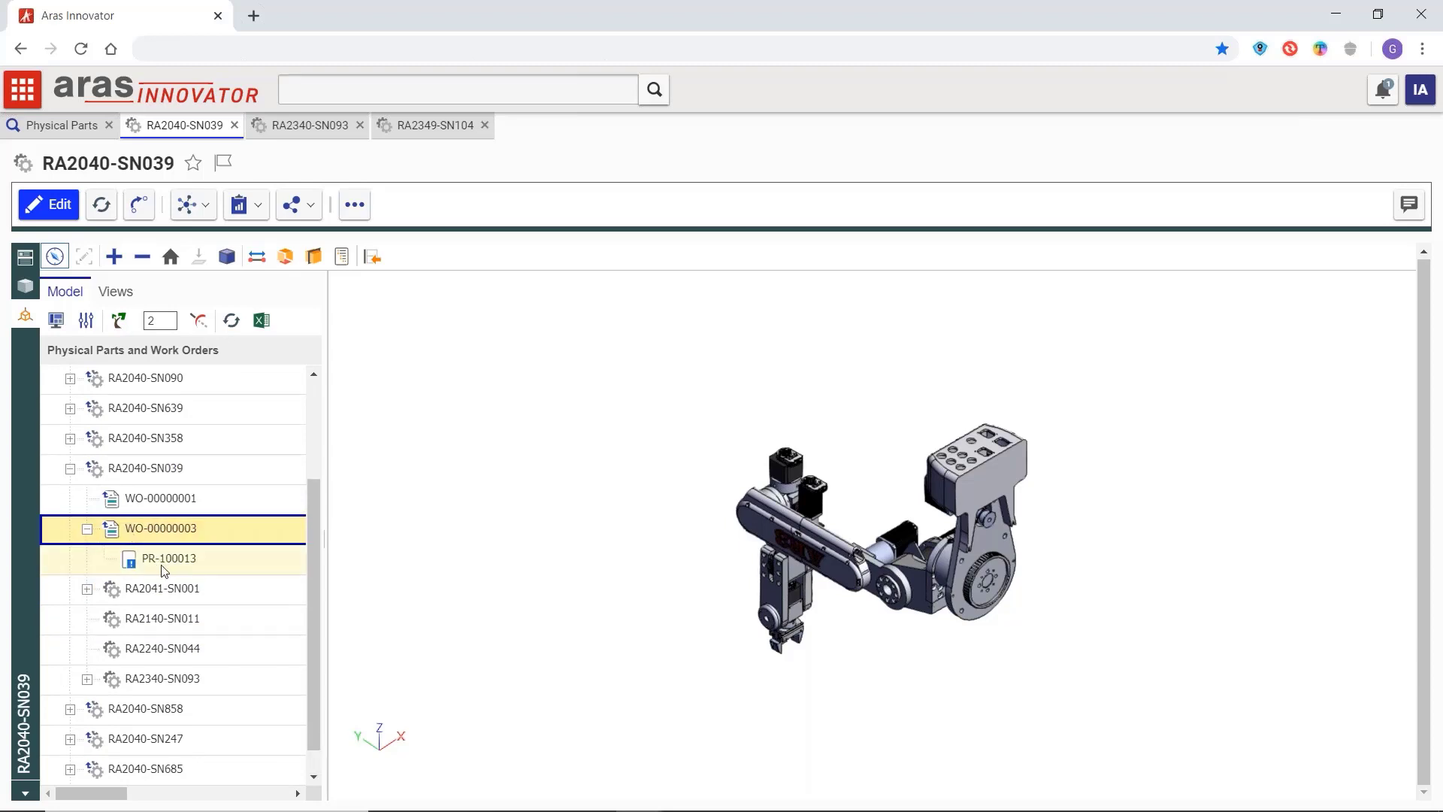
{"action": "right_click", "coordinate": [208, 570]}
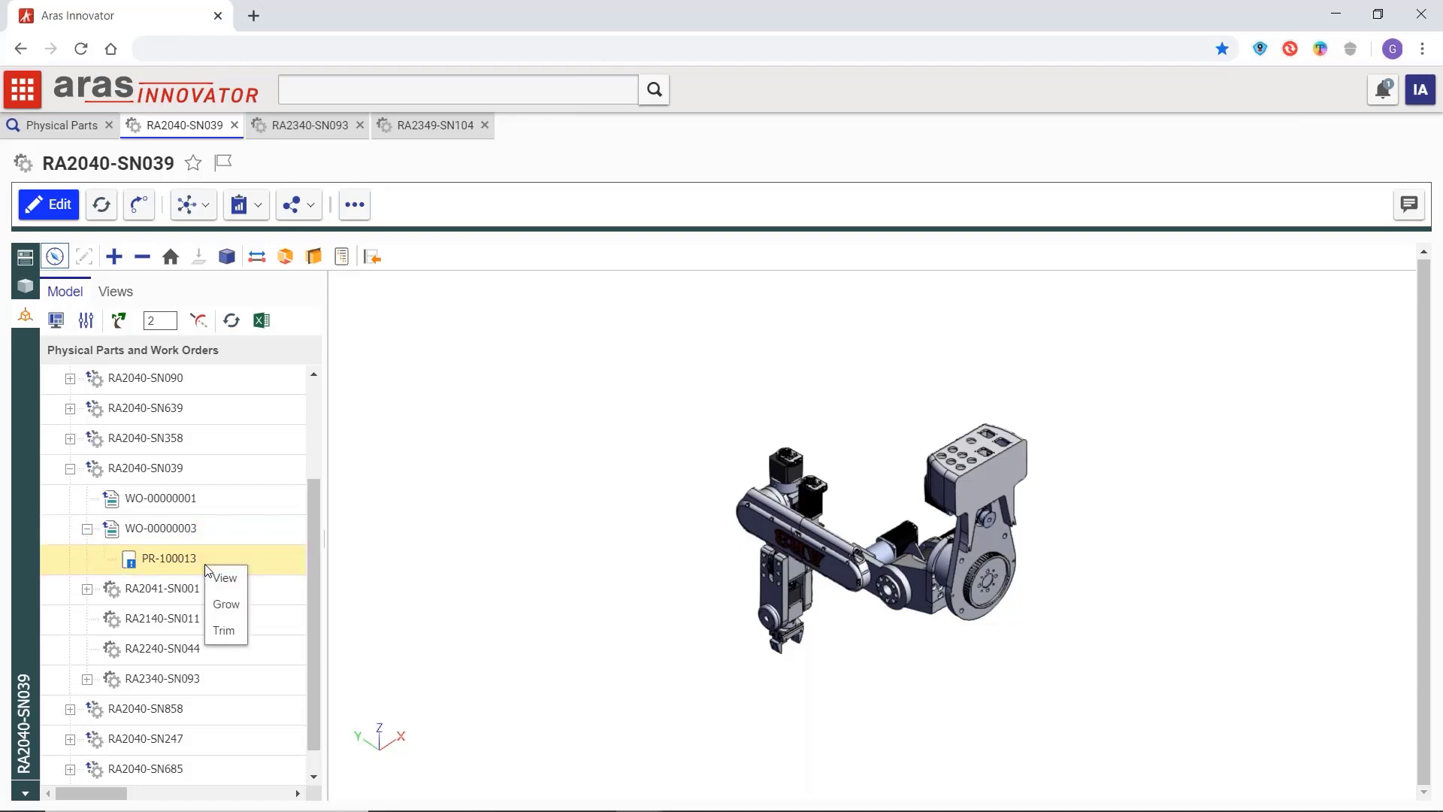
{"action": "left_click", "coordinate": [226, 578]}
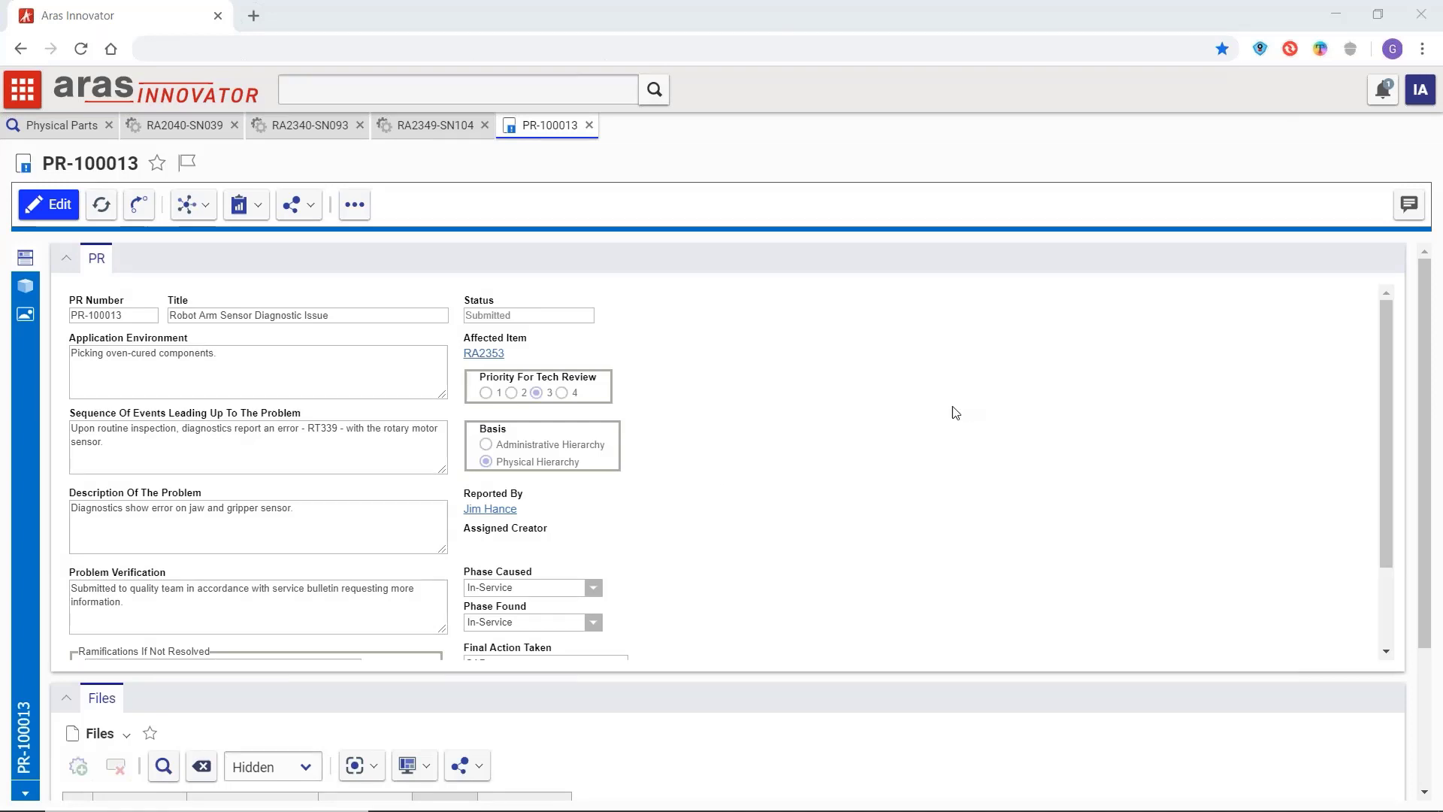
{"action": "left_click", "coordinate": [1409, 204]}
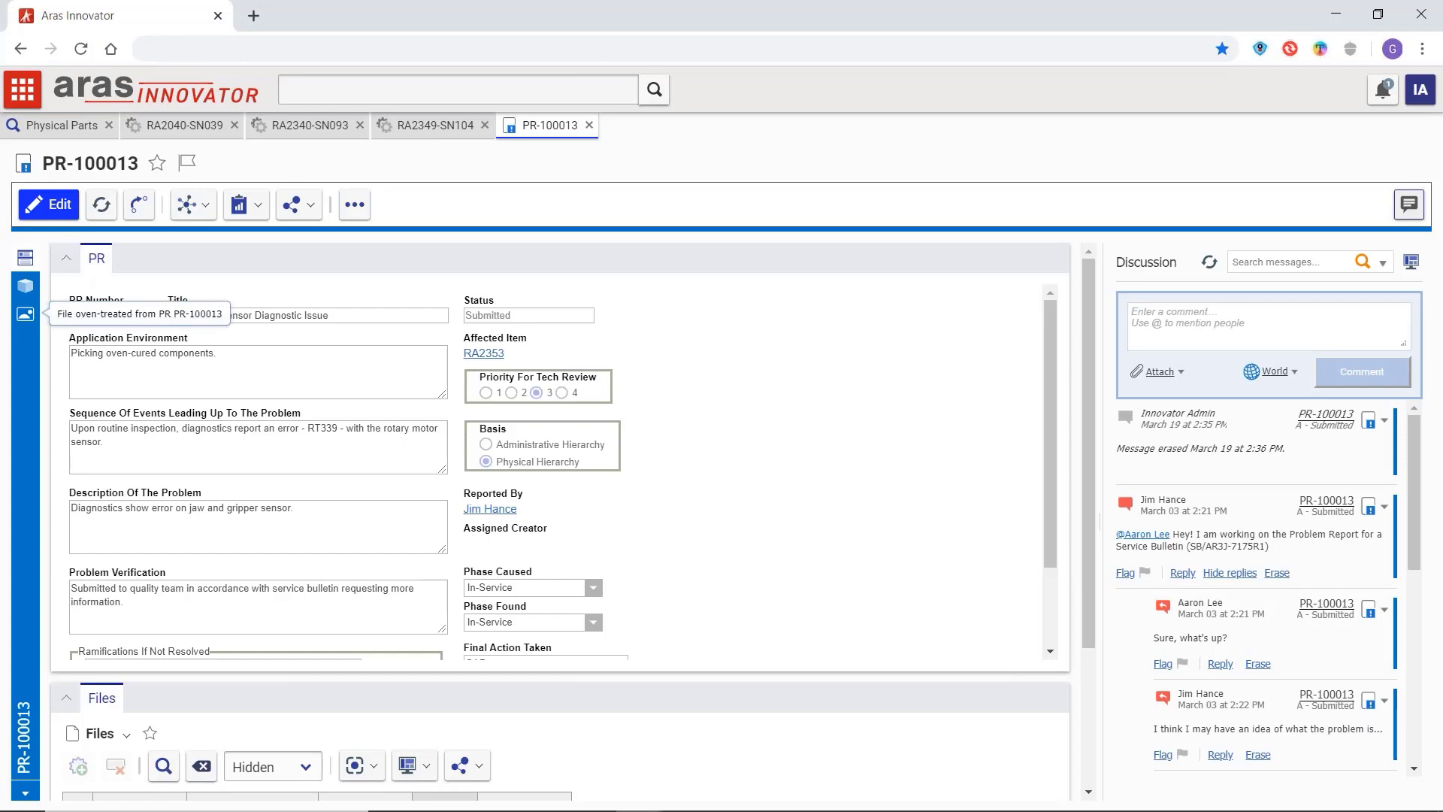
{"action": "left_click", "coordinate": [24, 313]}
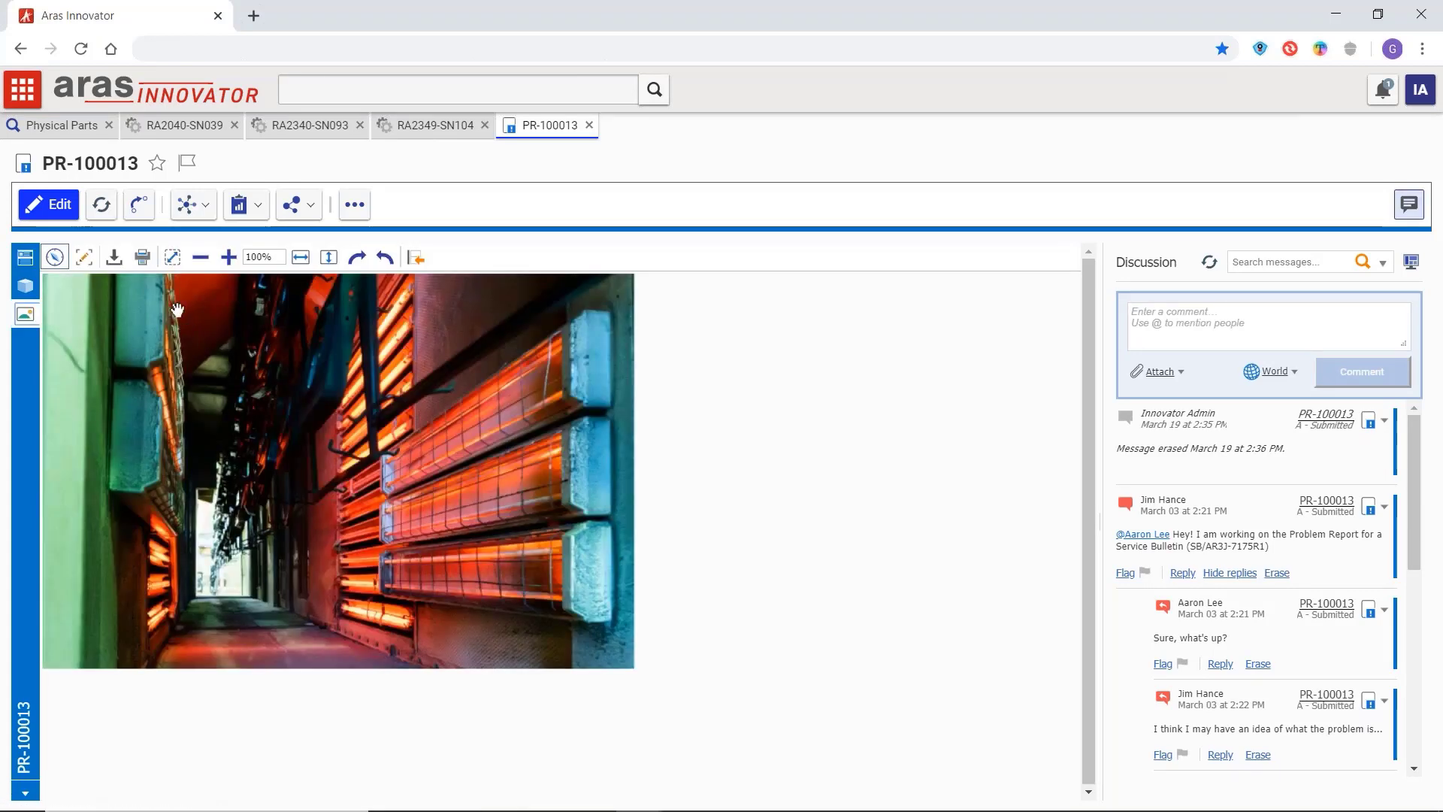
{"action": "left_click", "coordinate": [590, 125]}
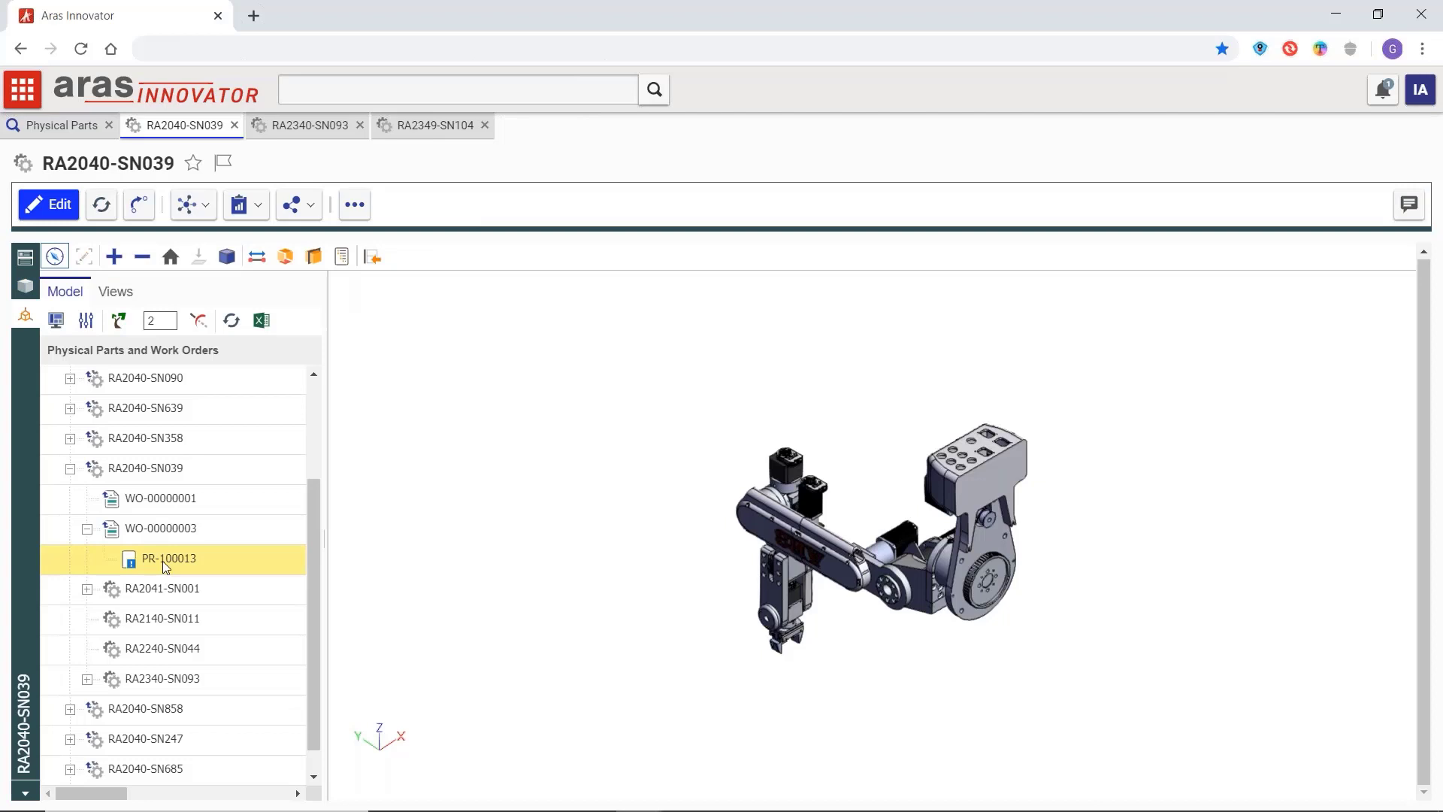
Expand RA2340-SN093 and RA2349-SN104, then open service bulletin SB-7173R1 in its own tab
{"action": "scroll", "coordinate": [163, 561], "scroll_direction": "down", "scroll_amount": 1}
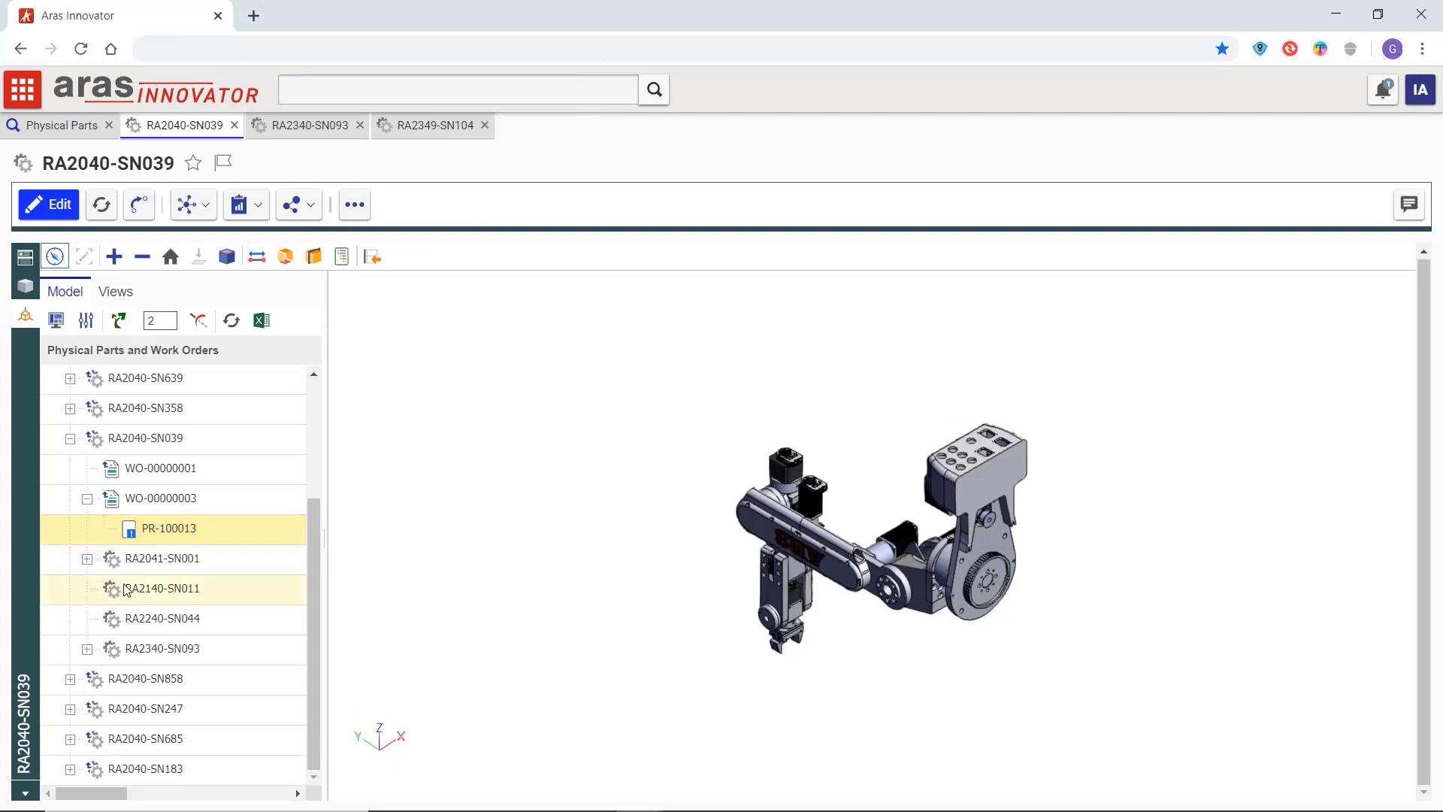
{"action": "left_click", "coordinate": [88, 648]}
{"action": "left_click", "coordinate": [104, 679]}
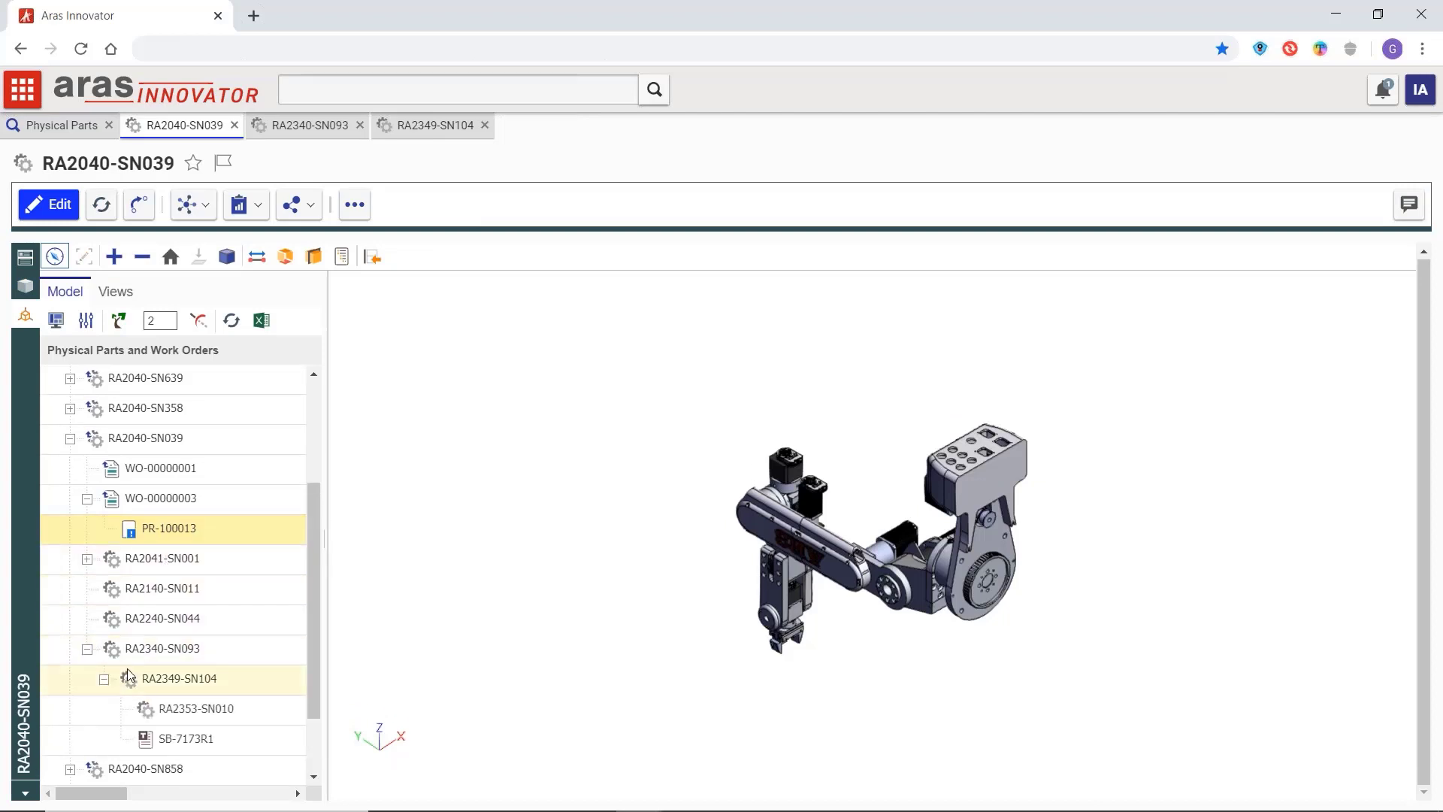
{"action": "scroll", "coordinate": [239, 657], "scroll_direction": "down", "scroll_amount": 3}
{"action": "left_click", "coordinate": [239, 657]}
{"action": "right_click", "coordinate": [251, 658]}
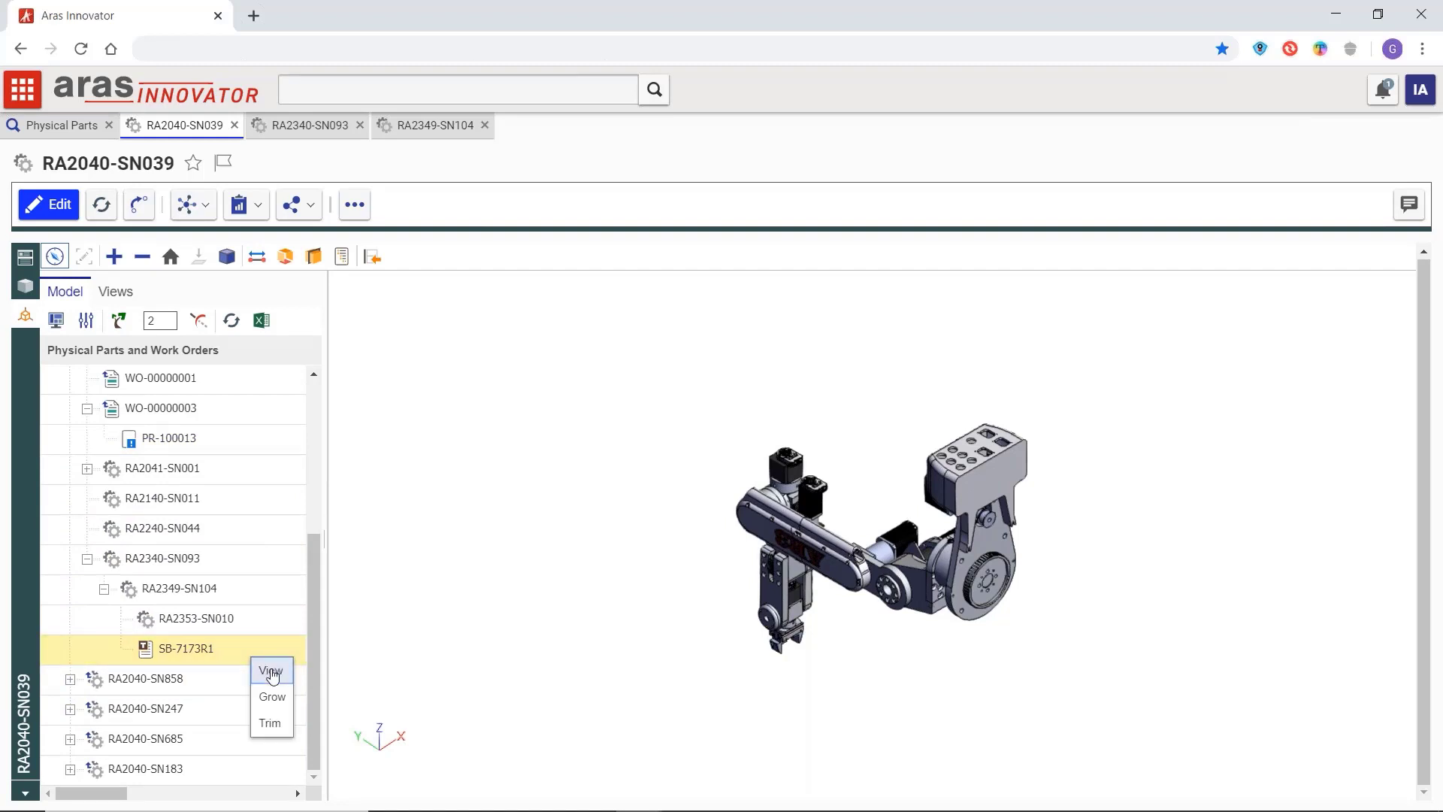
{"action": "left_click", "coordinate": [272, 669]}
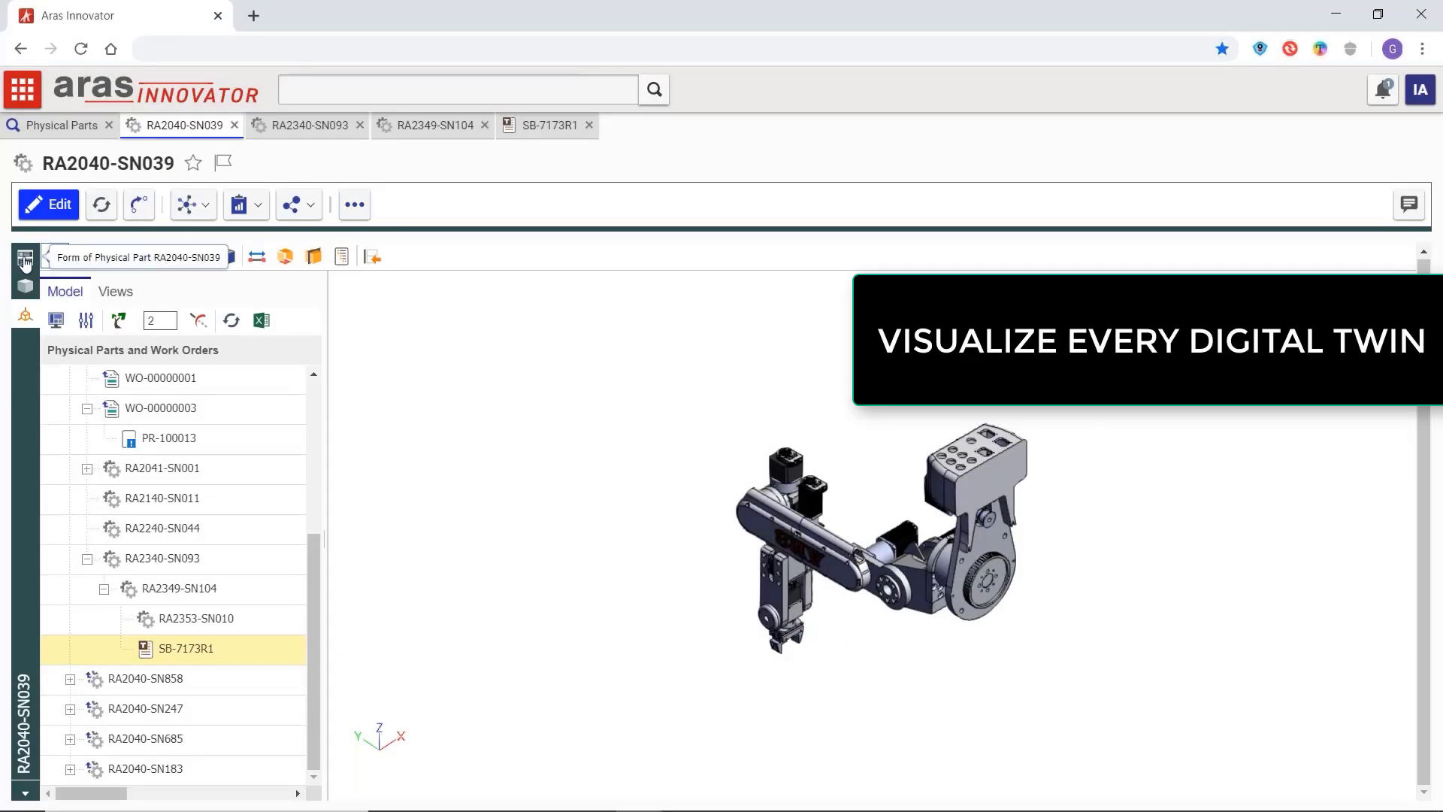
From RA2040-SN039's form, open the RA2040 part and launch its customer graph view
{"action": "left_click", "coordinate": [24, 259]}
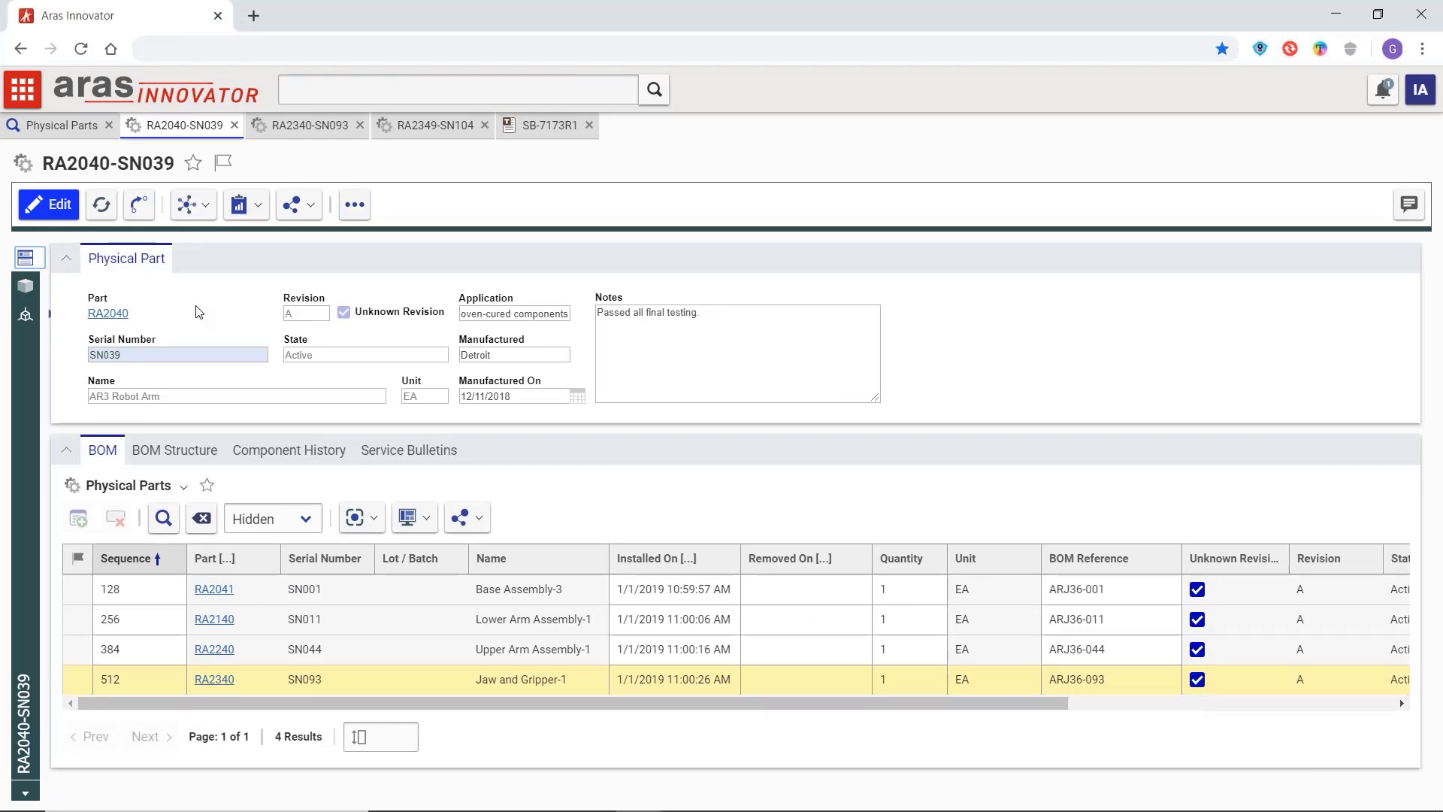
{"action": "left_click", "coordinate": [108, 314]}
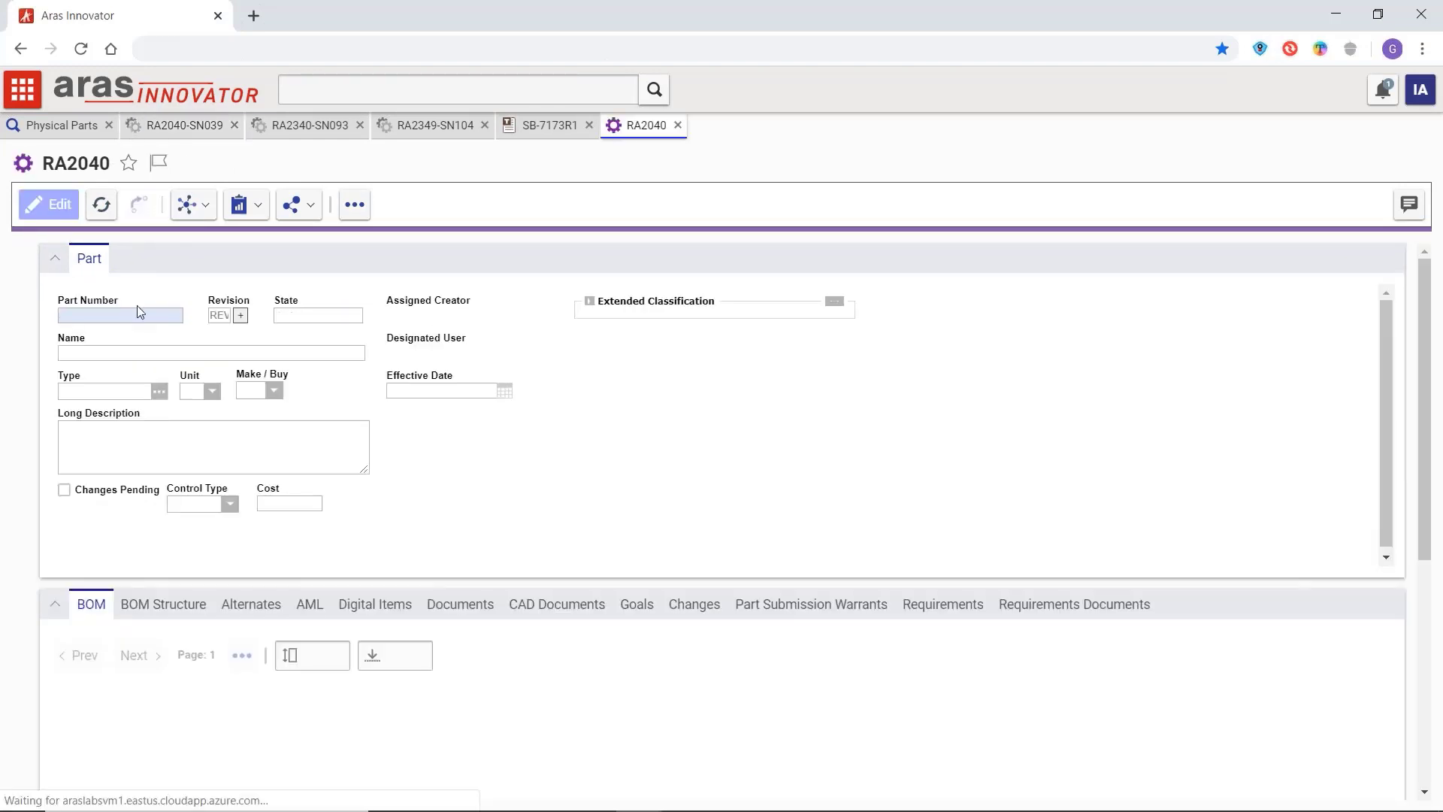
{"action": "left_click", "coordinate": [357, 207]}
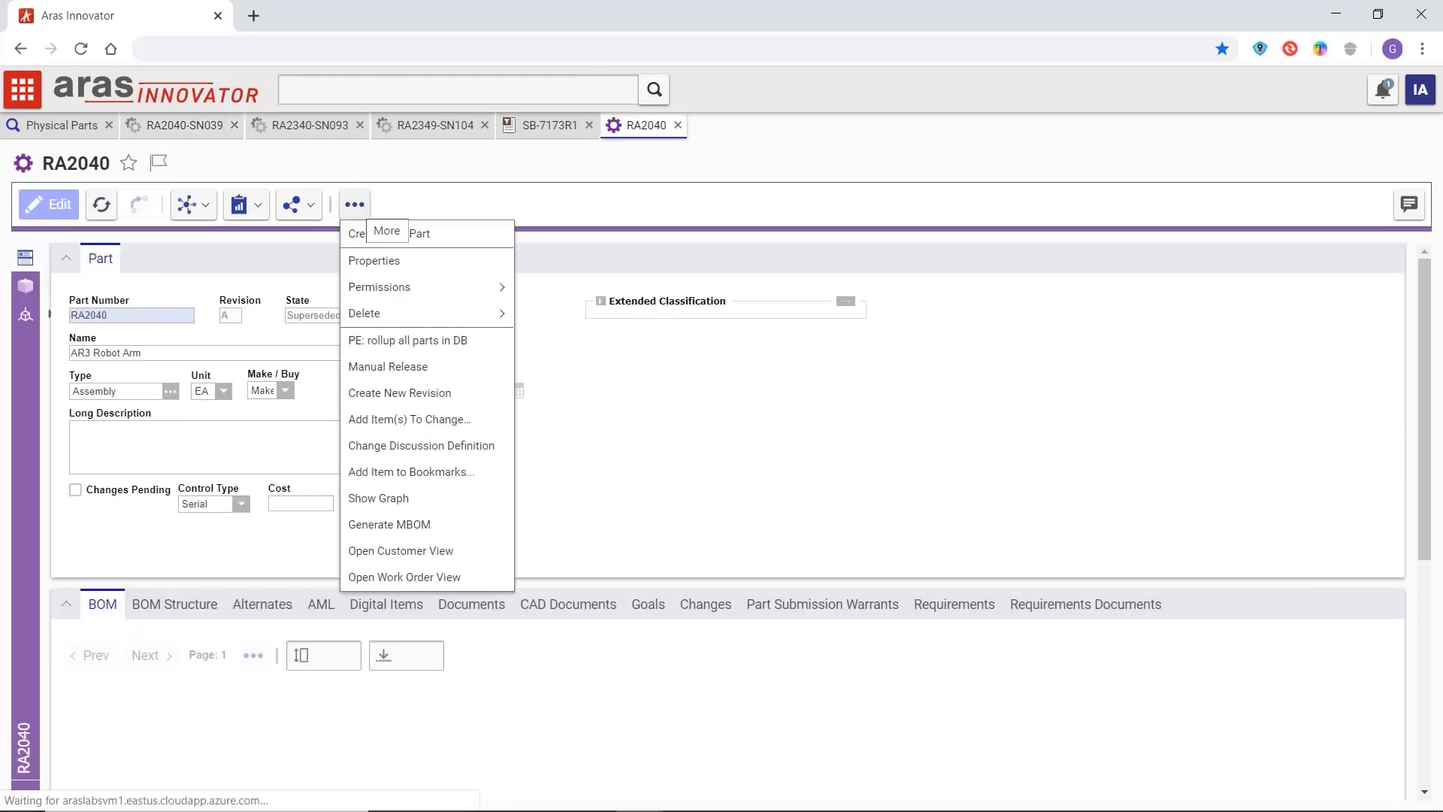
{"action": "left_click", "coordinate": [437, 551]}
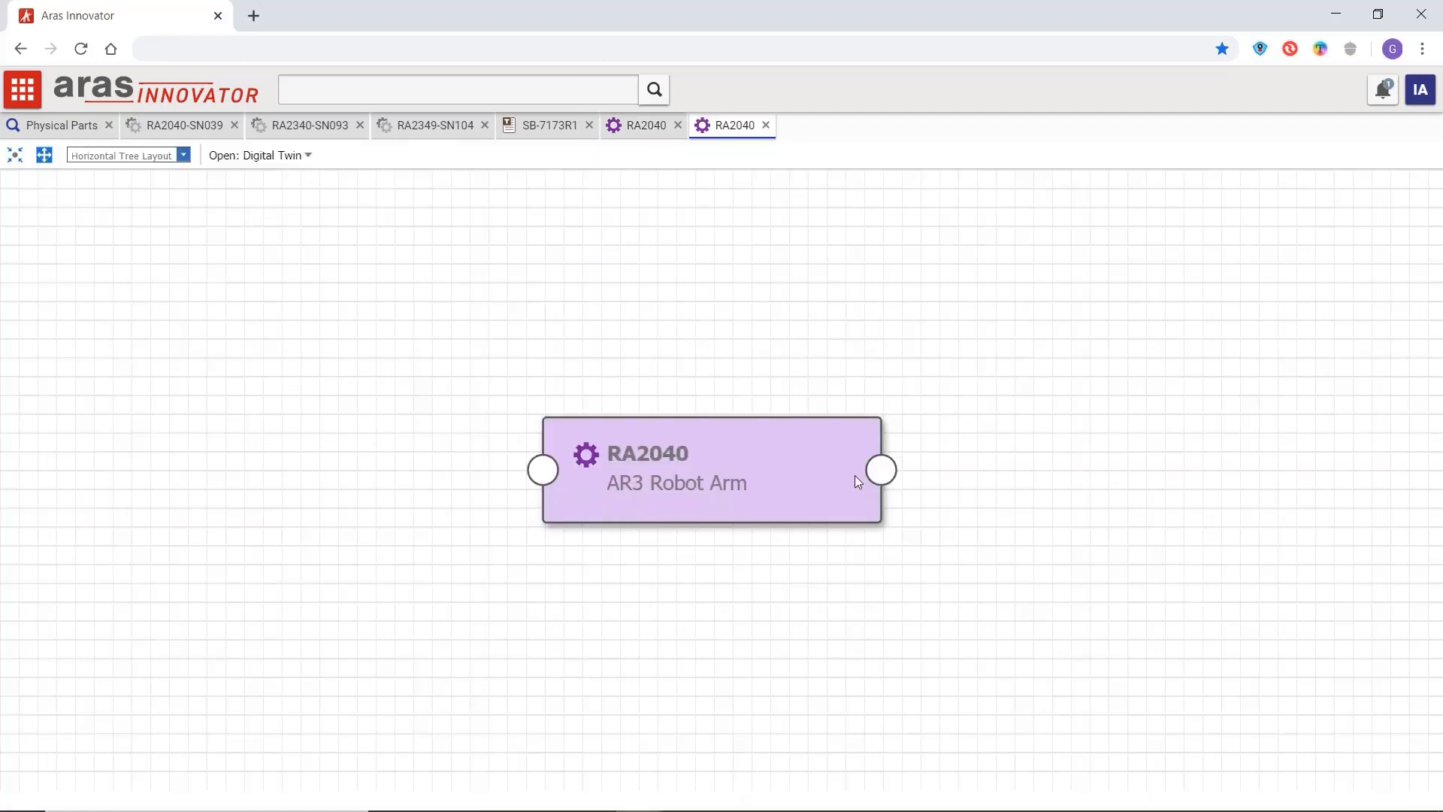
Expand RA2040 through Conquest, Delphi, SN039 and SN358 to WO-00000003 and WO-00000006 problem reports
{"action": "left_click", "coordinate": [882, 471]}
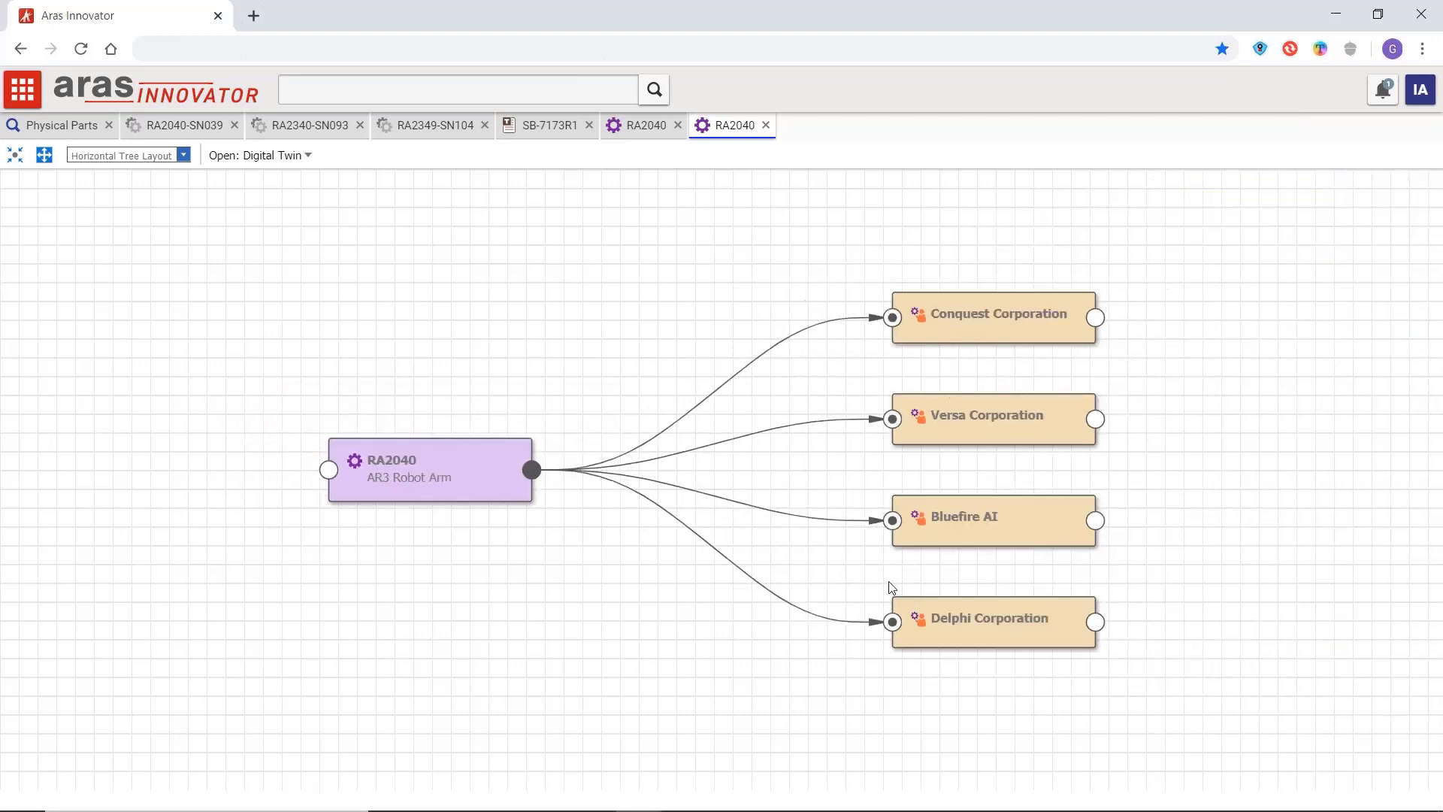
{"action": "left_click", "coordinate": [1064, 330]}
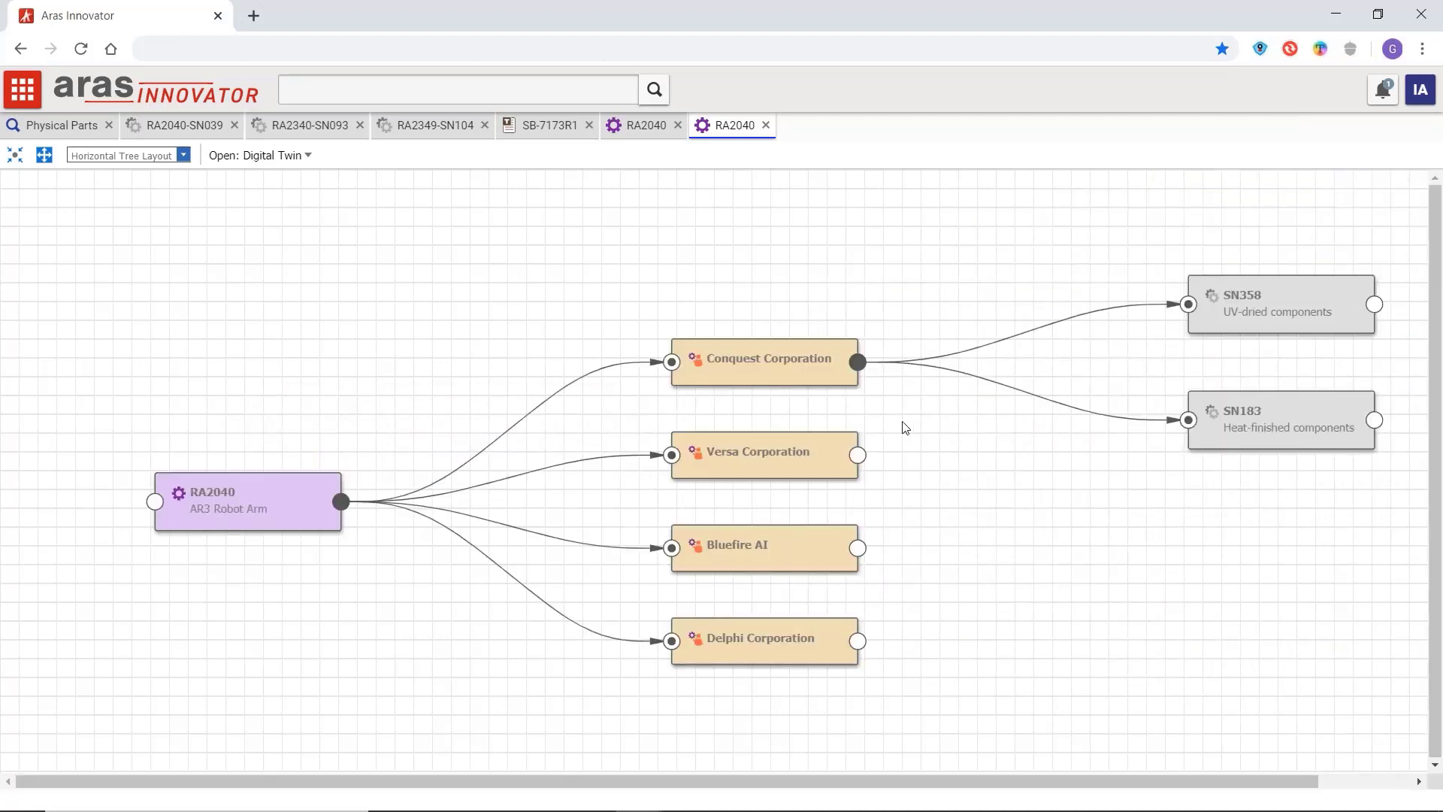
{"action": "left_click", "coordinate": [858, 641]}
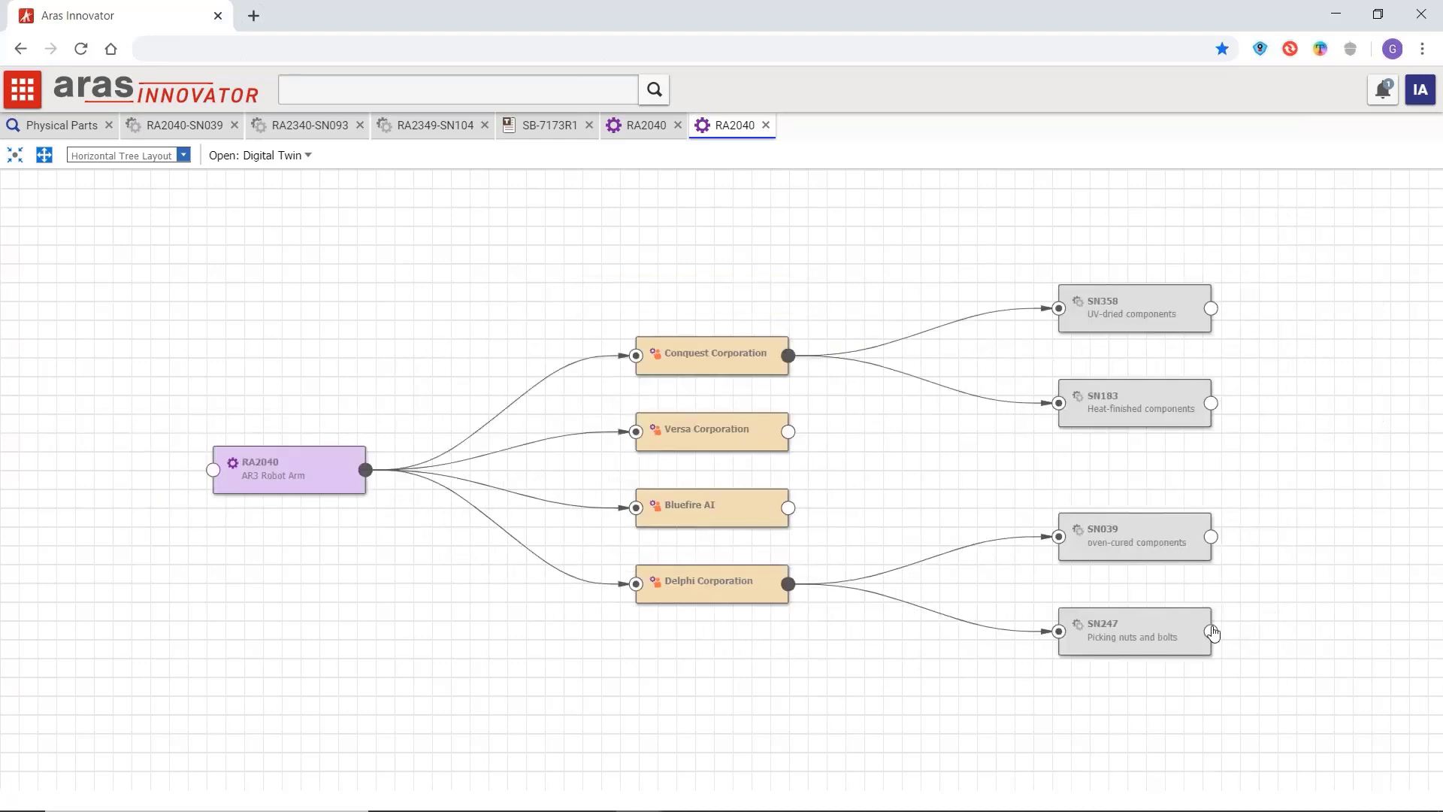
{"action": "left_click", "coordinate": [1211, 537]}
{"action": "left_click", "coordinate": [1125, 314]}
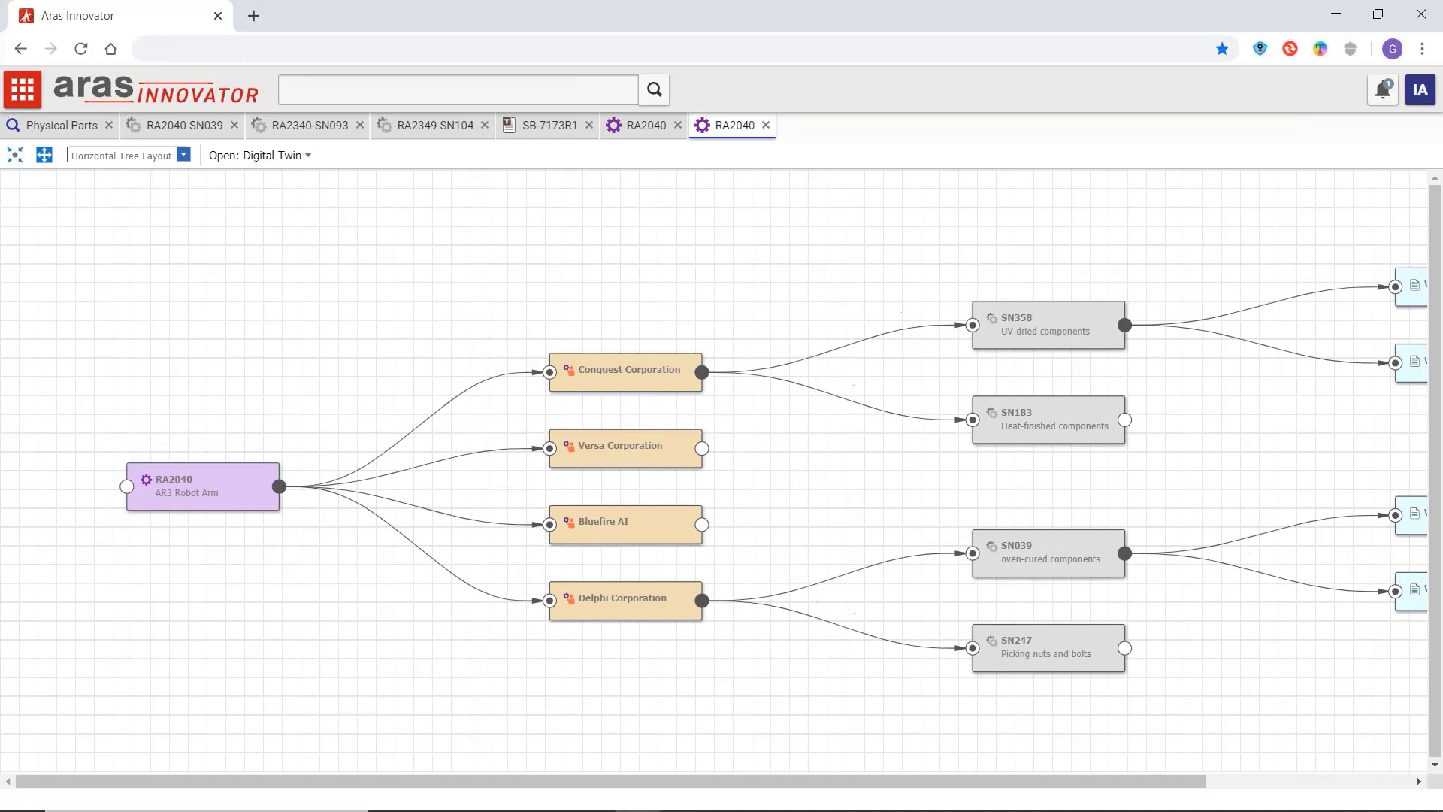
{"action": "left_click_drag", "start_coordinate": [1148, 786], "coordinate": [1404, 775]}
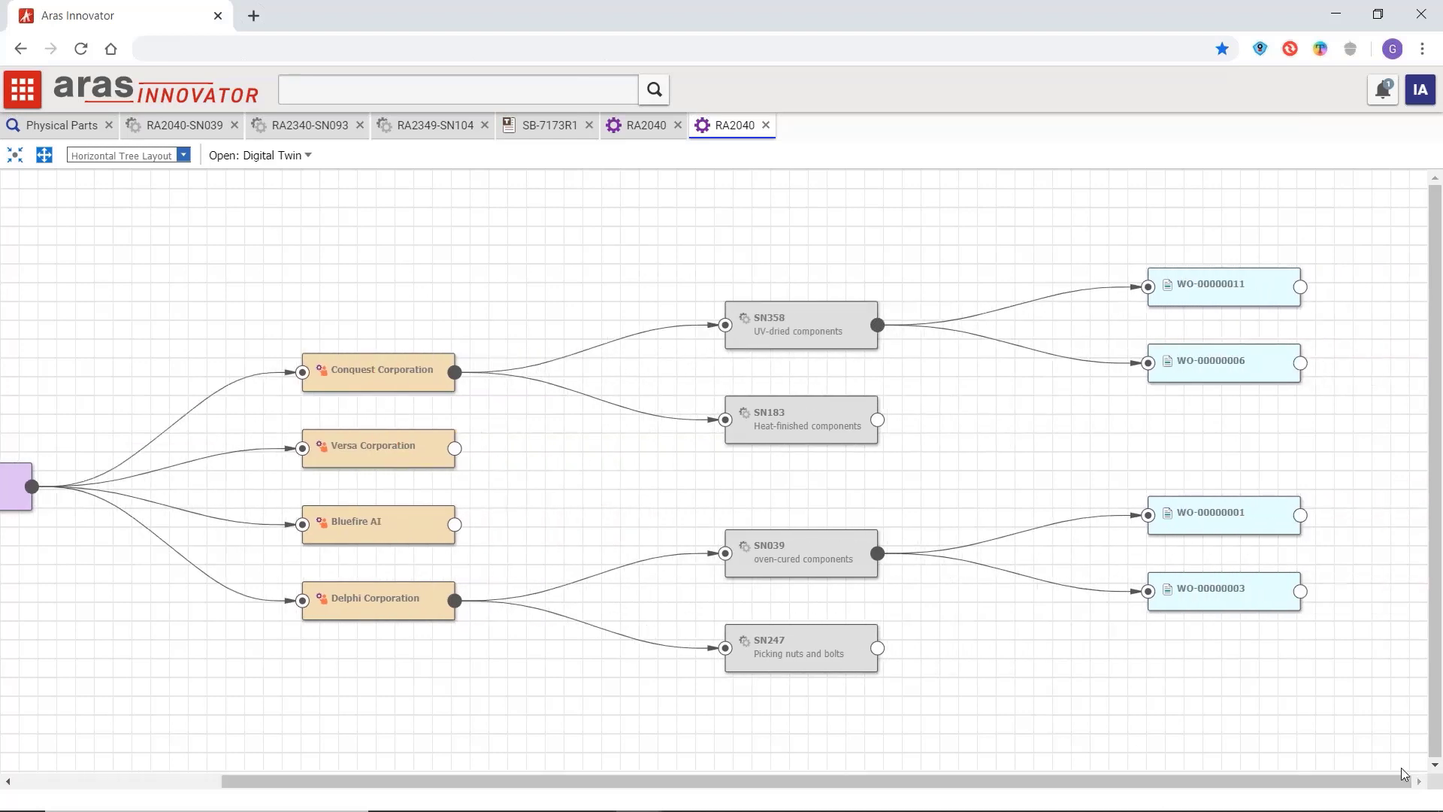
{"action": "left_click", "coordinate": [1301, 592]}
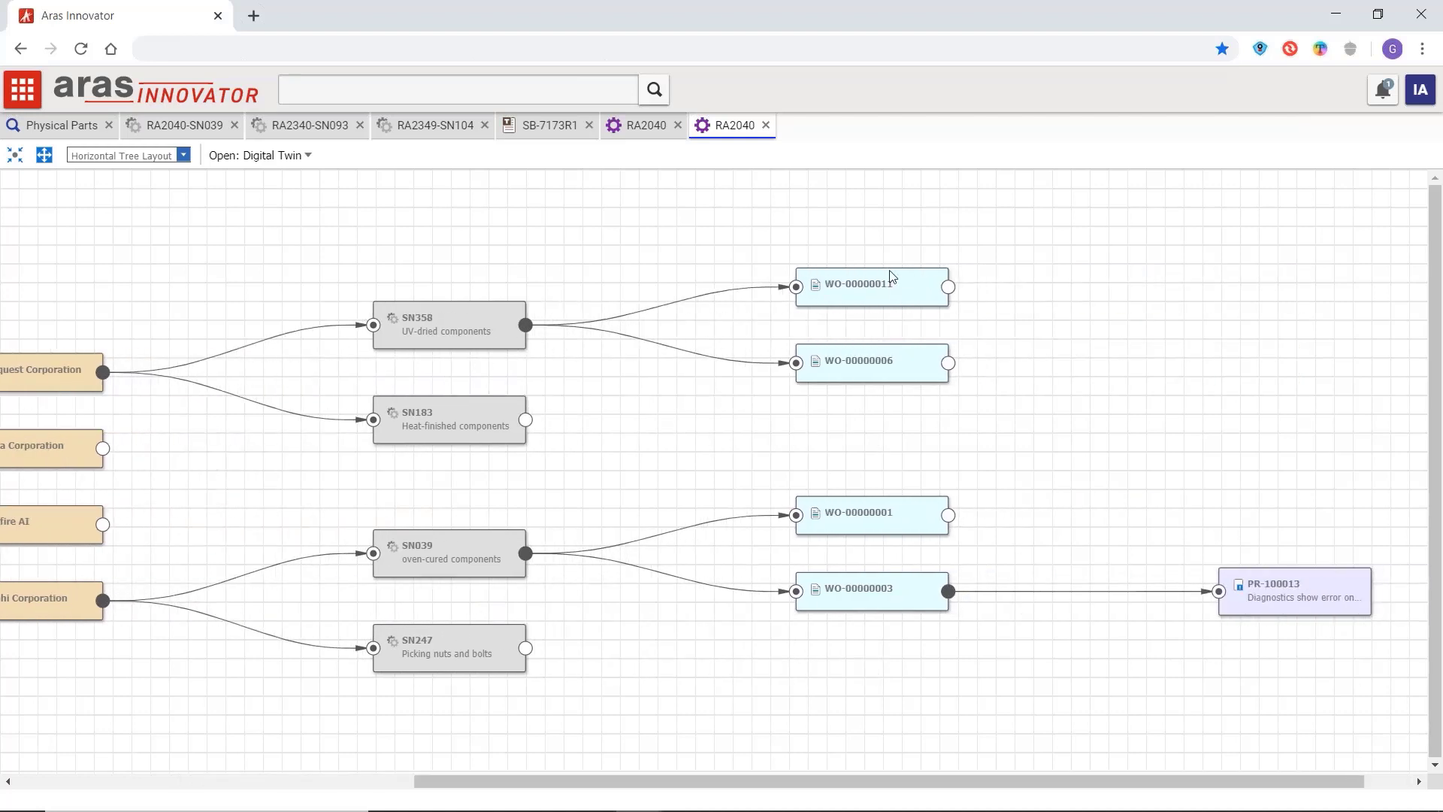
{"action": "left_click", "coordinate": [948, 362]}
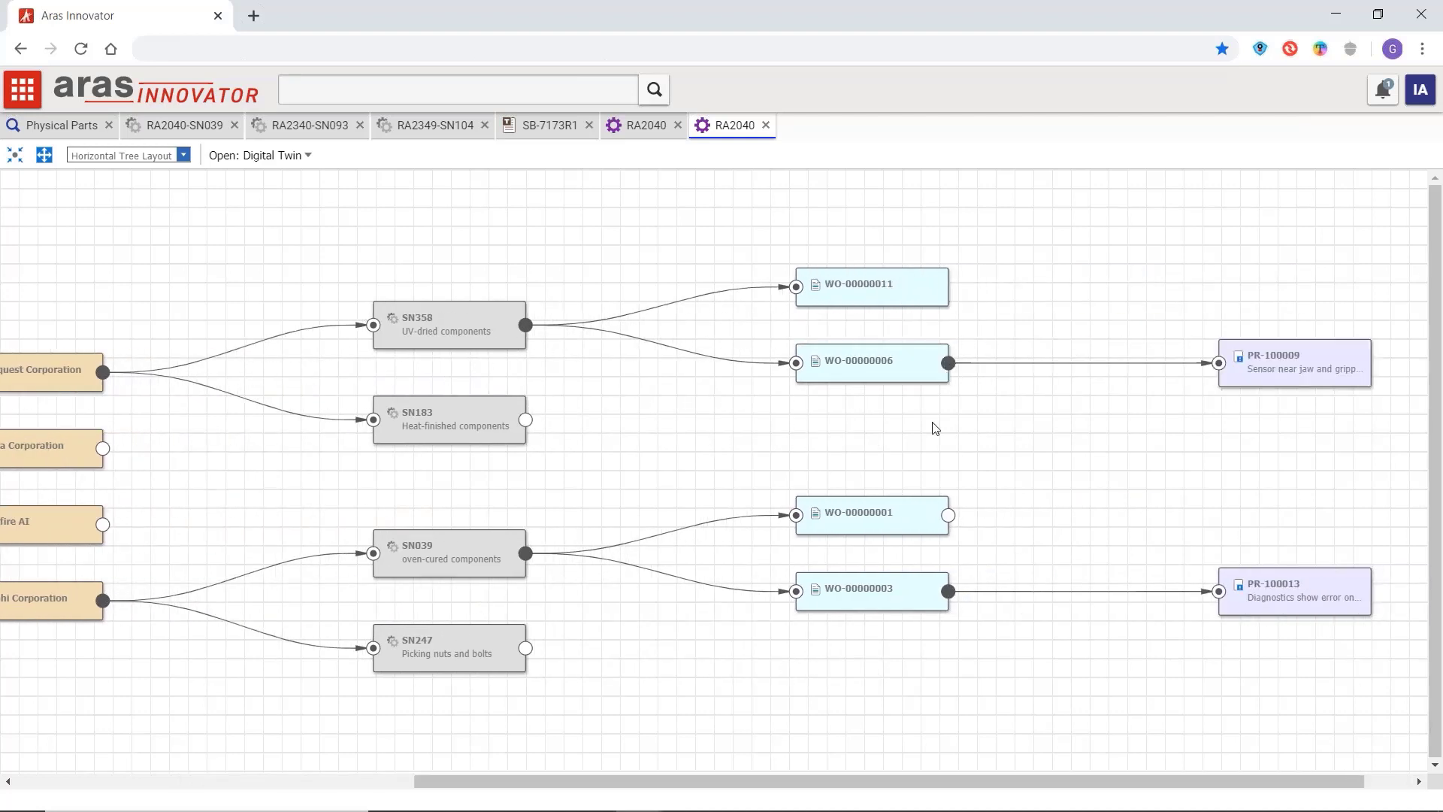